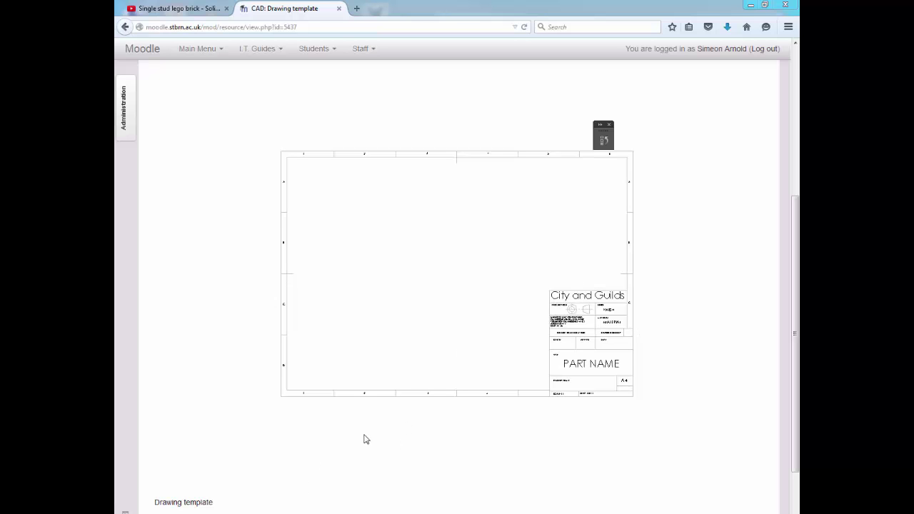
- Switch to the Photoshop window showing the enlarged title-block reference
key(alt+Tab)
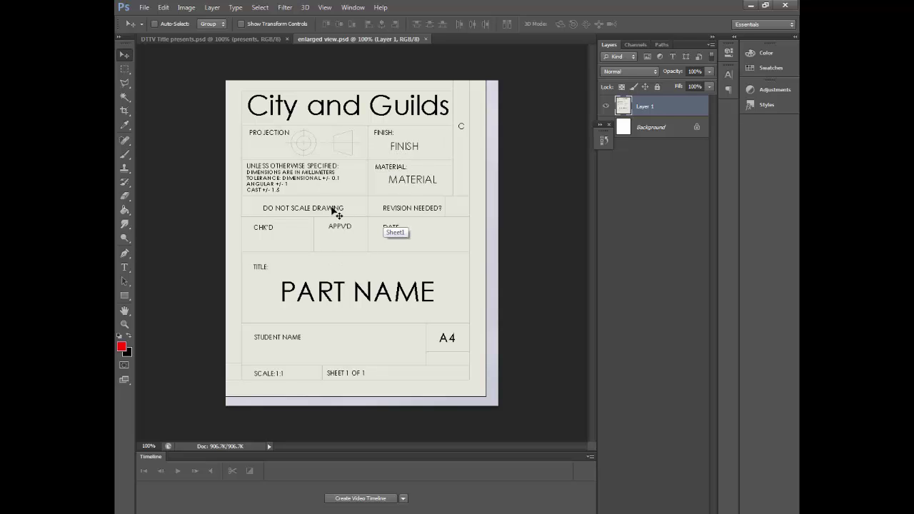
- Drag the Photoshop reference window aside to reveal the page behind it
mouse_move(678, 7)
mouse_down()
mouse_move(797, 100)
mouse_move(799, 114)
mouse_up()
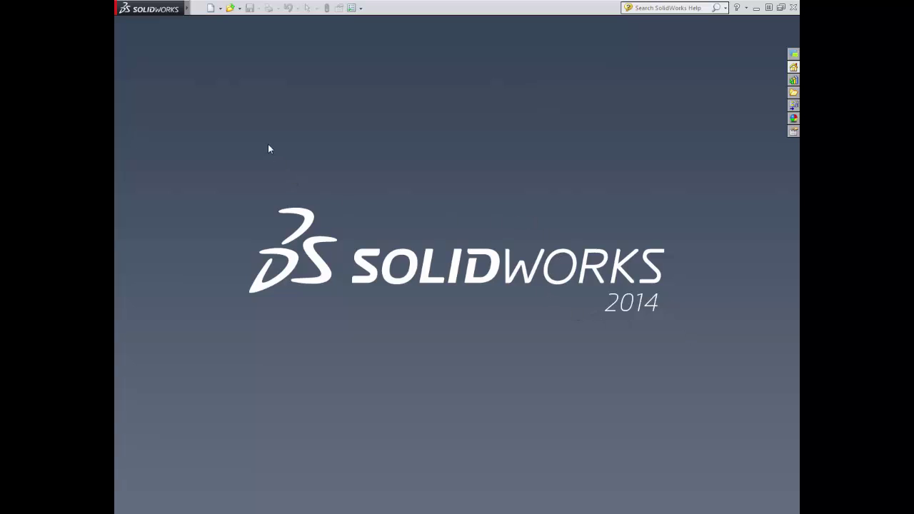
- Create a new SolidWorks Drawing document from the New menu
click(220, 7)
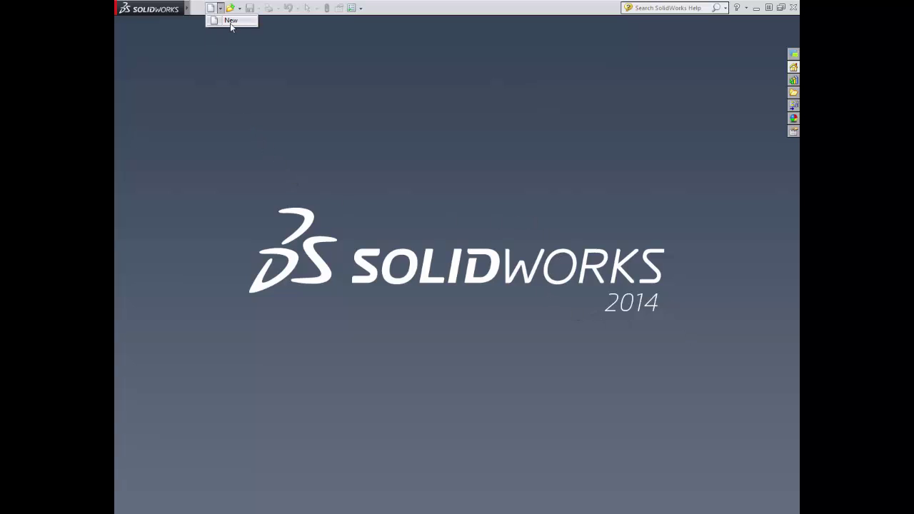
click(231, 21)
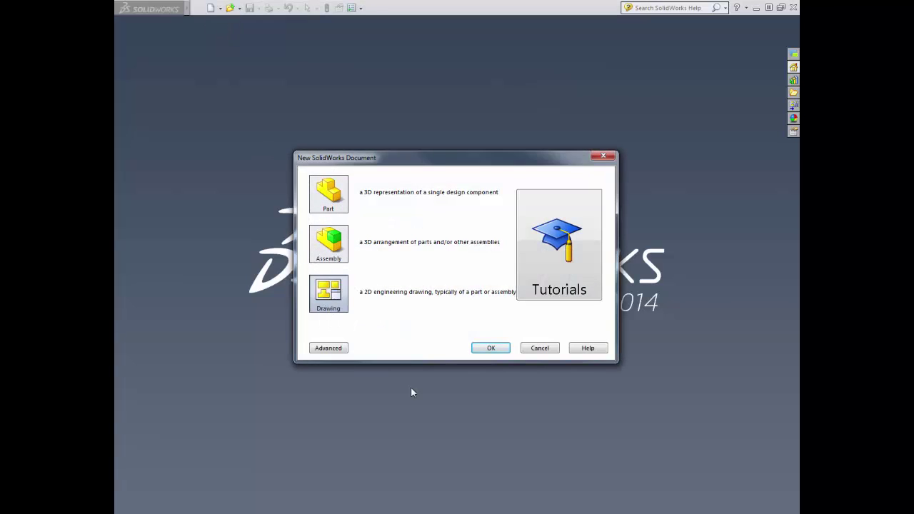
click(491, 350)
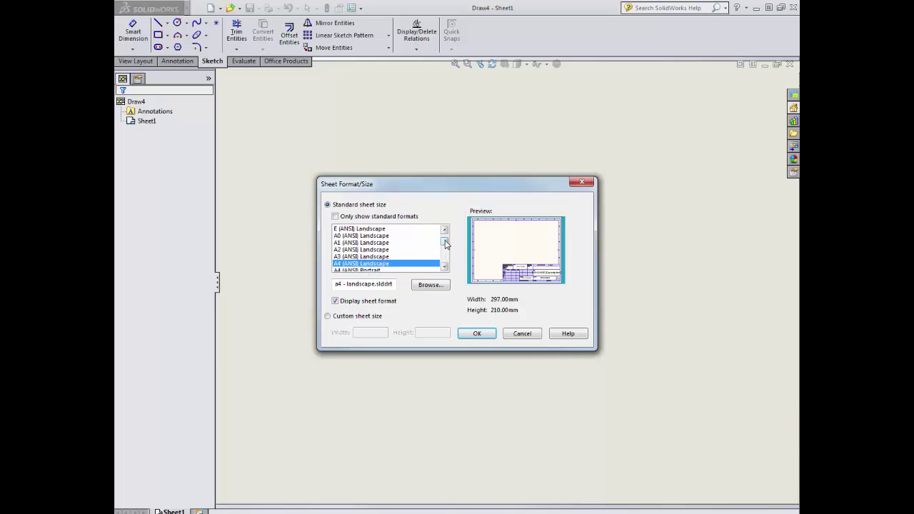
- Choose the A4 (ANSI) Landscape sheet format (297 × 210 mm) for Draw4
scroll(446, 244, up, 2)
scroll(447, 267, down, 2)
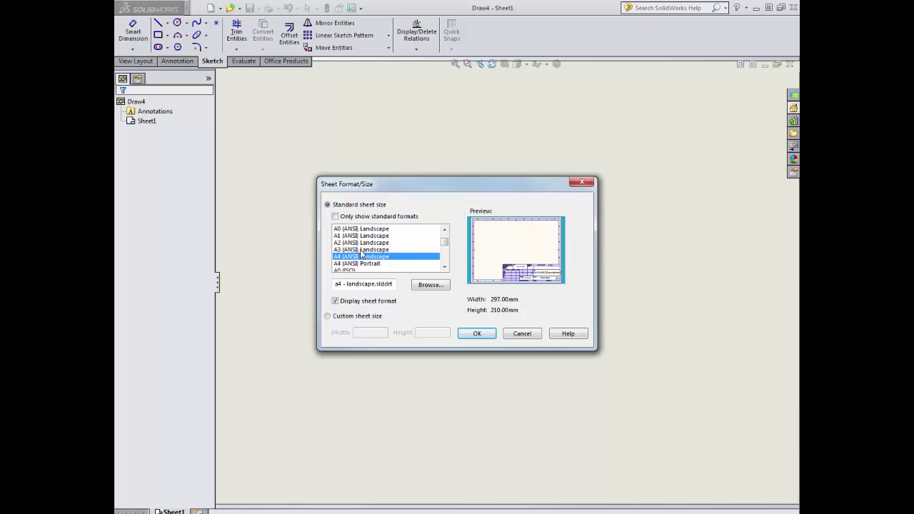
click(336, 216)
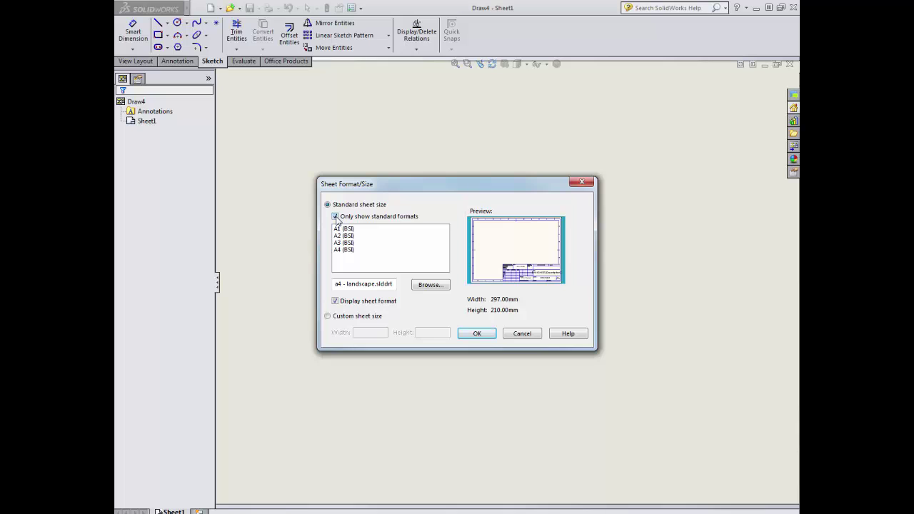
click(336, 216)
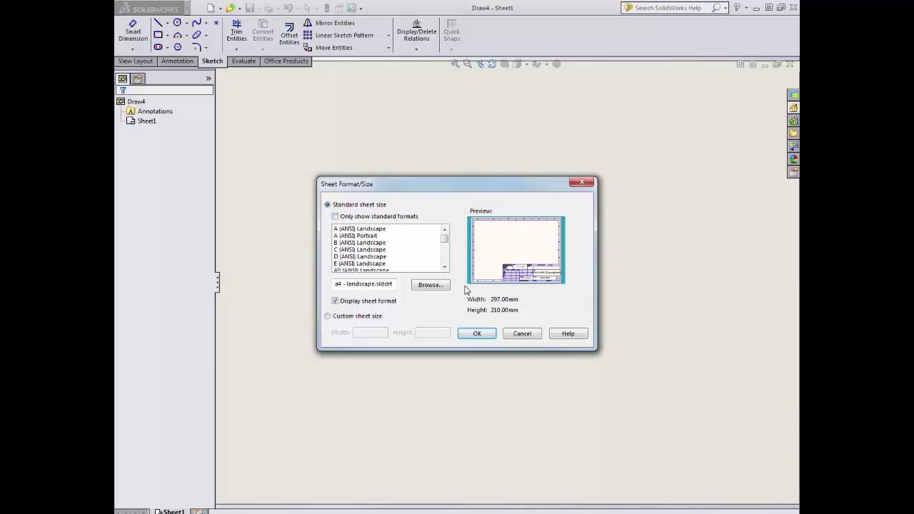
click(444, 267)
scroll(444, 270, down, 2)
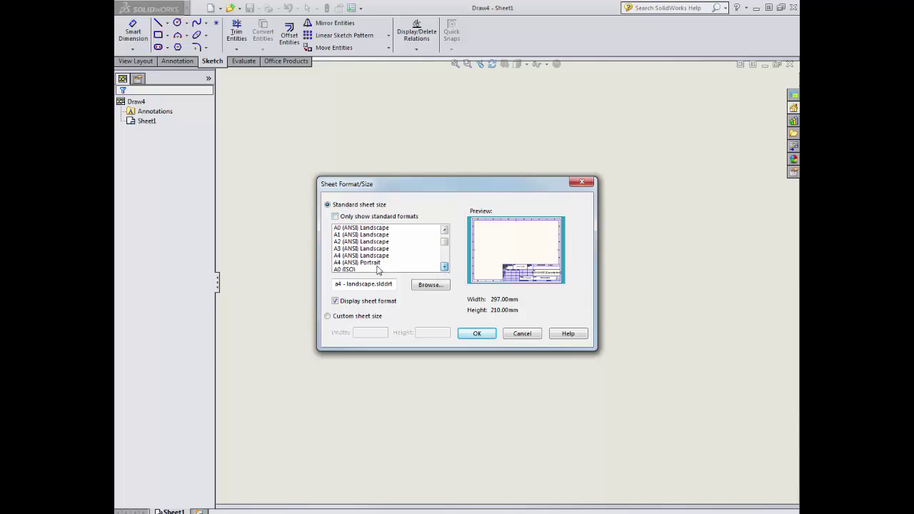
click(344, 250)
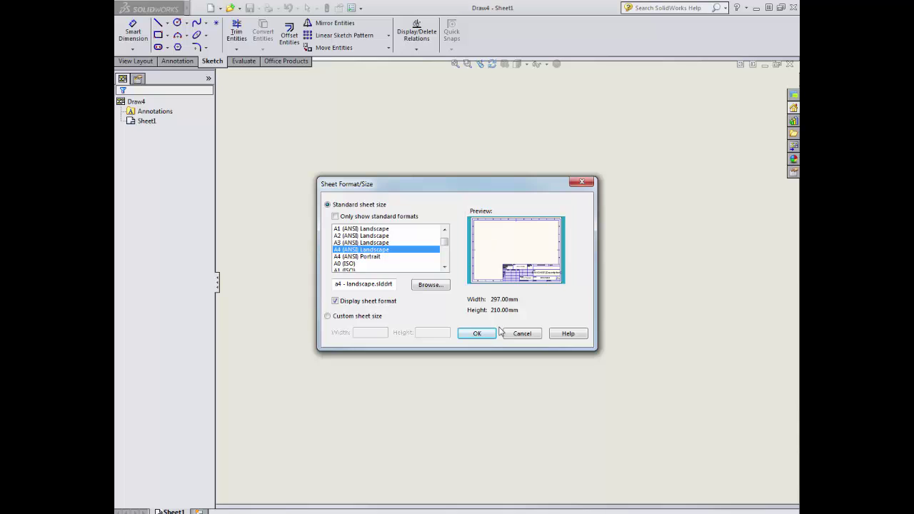
click(477, 333)
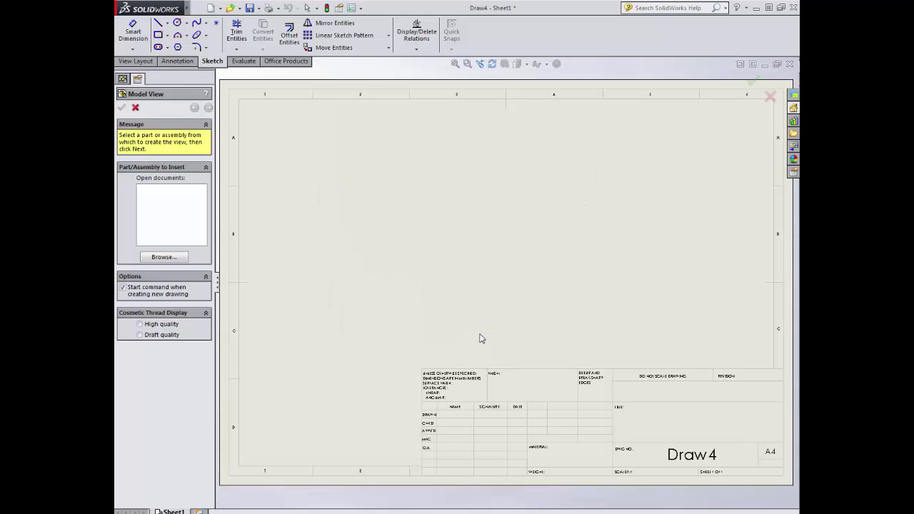
- Skip the model view, put Sheet1 into Edit Sheet Format, and start Trim Entities
click(136, 109)
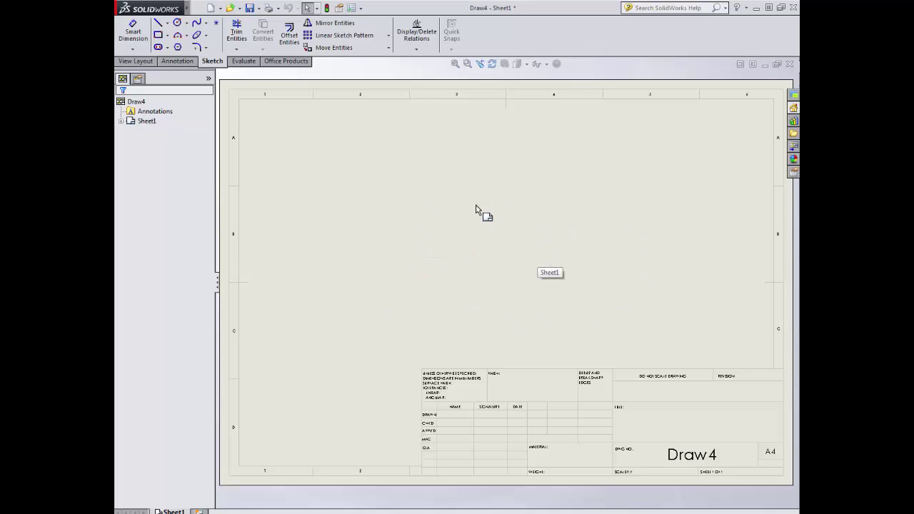
click(461, 405)
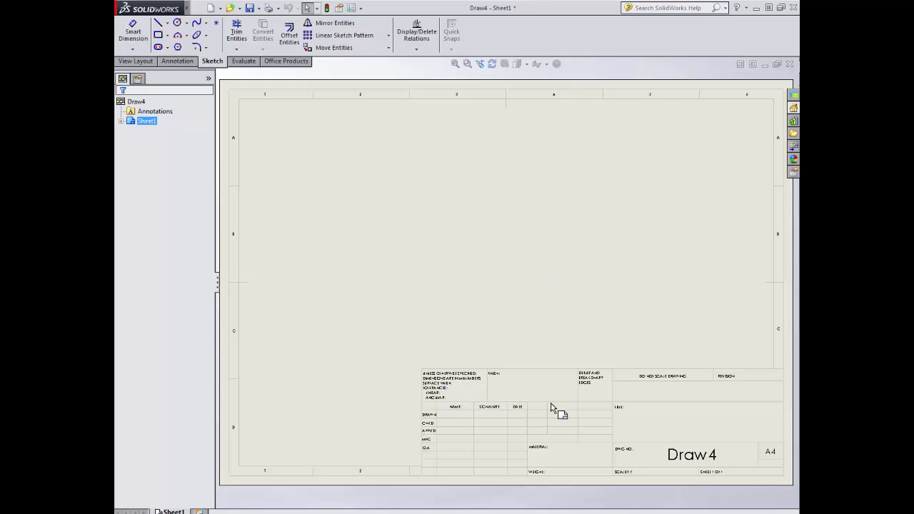
right_click(475, 245)
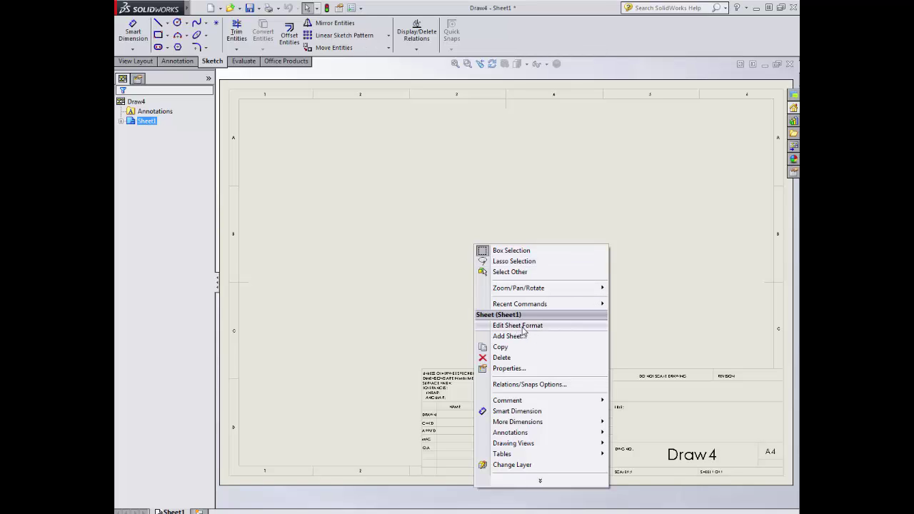
click(519, 326)
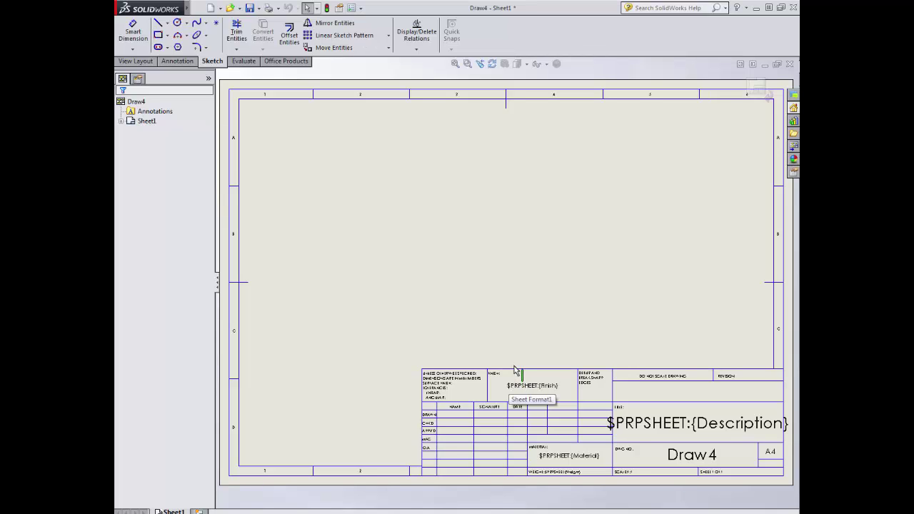
click(236, 32)
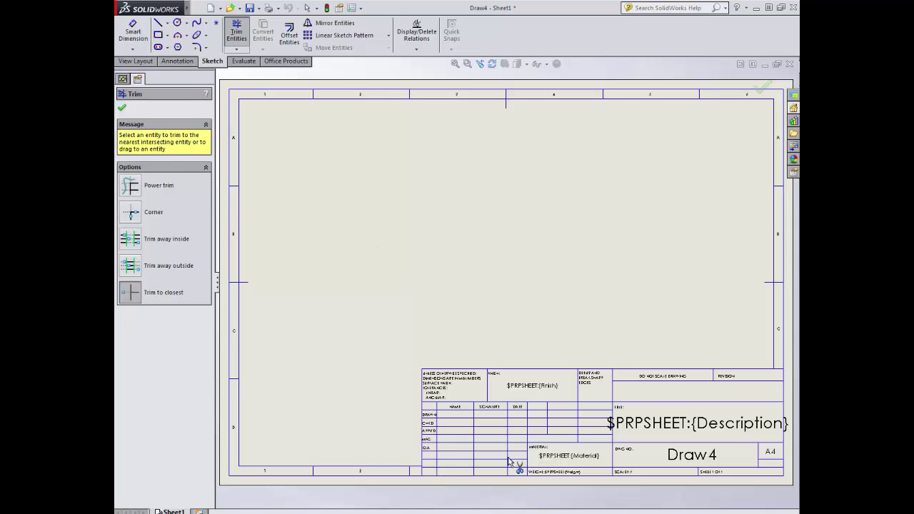
- Power-trim across the NAME column grid lines in the title block, then close Trim
click(493, 438)
click(136, 188)
mouse_move(461, 466)
mouse_down()
mouse_move(460, 414)
mouse_move(489, 418)
mouse_move(470, 426)
mouse_move(474, 463)
mouse_up()
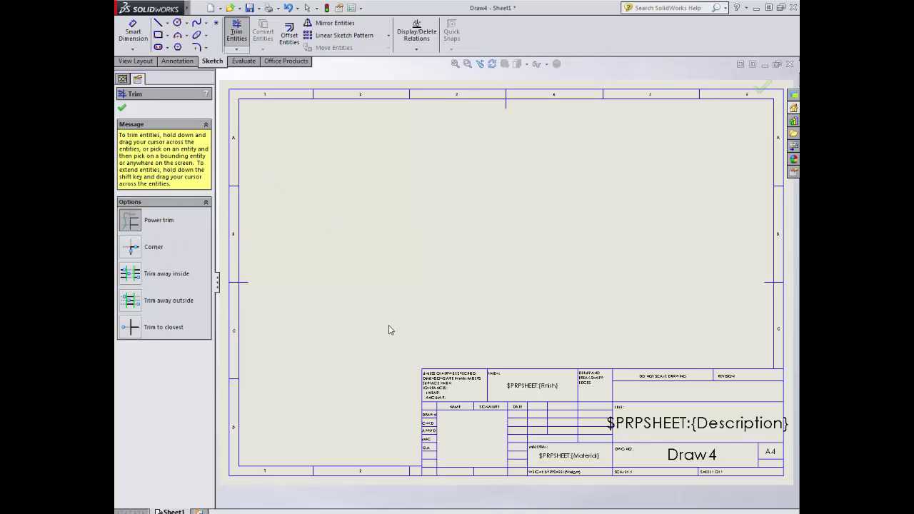
click(122, 108)
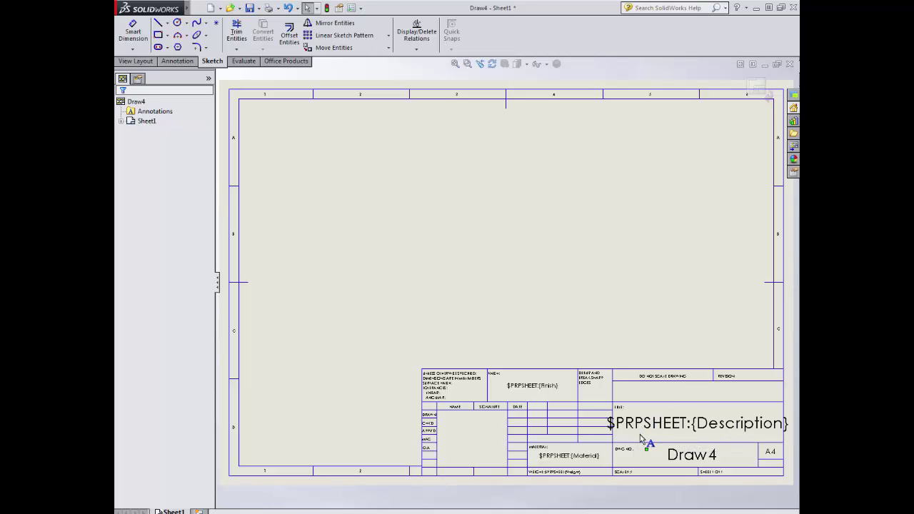
- Move the Description note into the drawing area and retype it as 'City and Guilds'
mouse_move(685, 423)
mouse_down()
mouse_move(618, 295)
mouse_move(609, 254)
mouse_move(530, 260)
mouse_up()
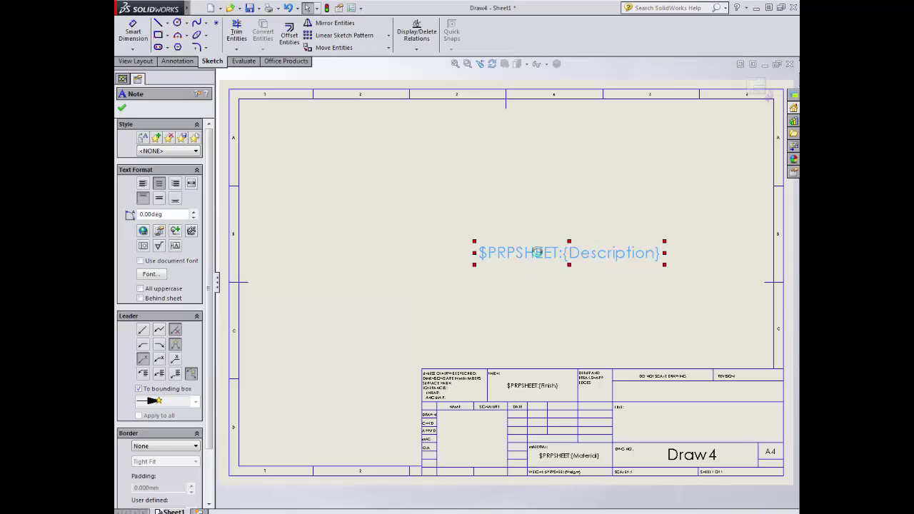
double_click(536, 251)
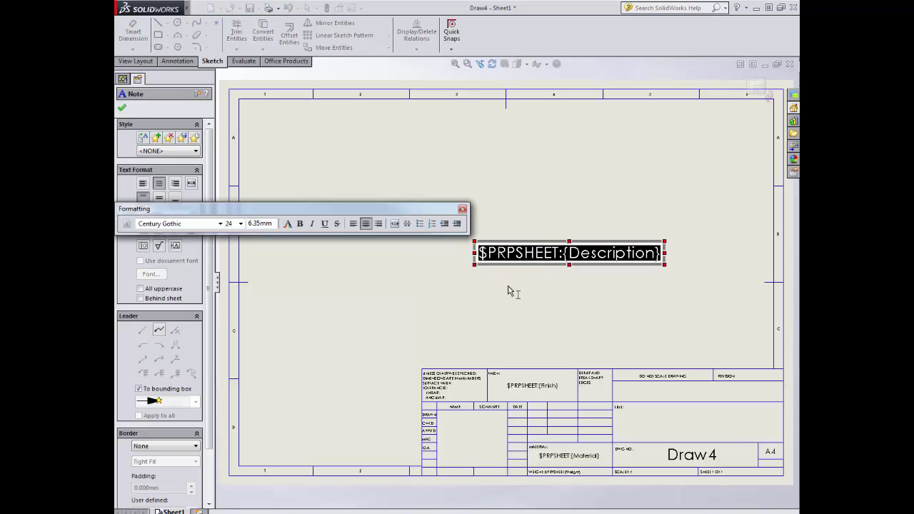
text(CIty)
key(BackSpace)
key(BackSpace)
key(BackSpace)
key(BackSpace)
text(City)
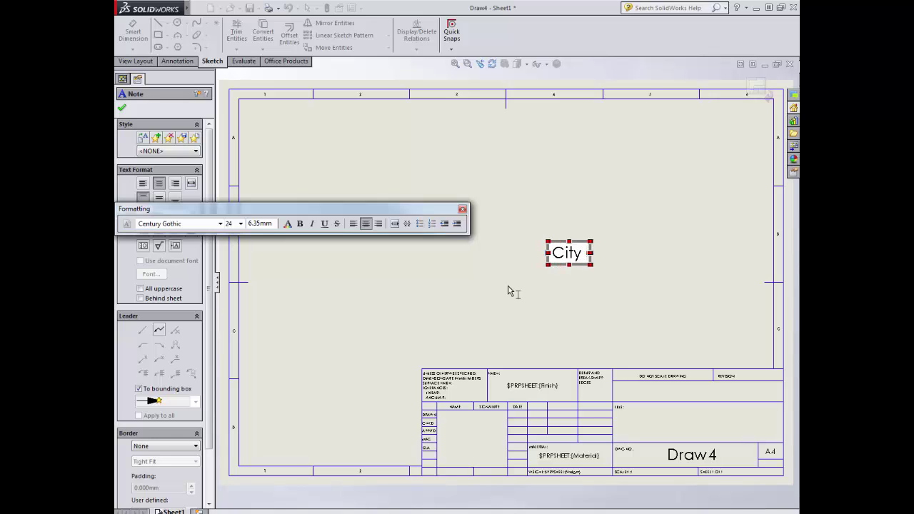
text( and G)
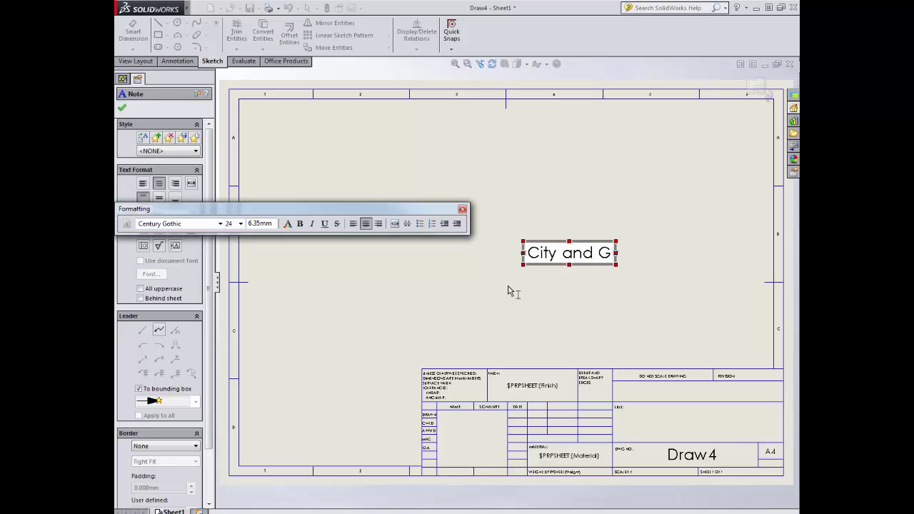
text(uilds)
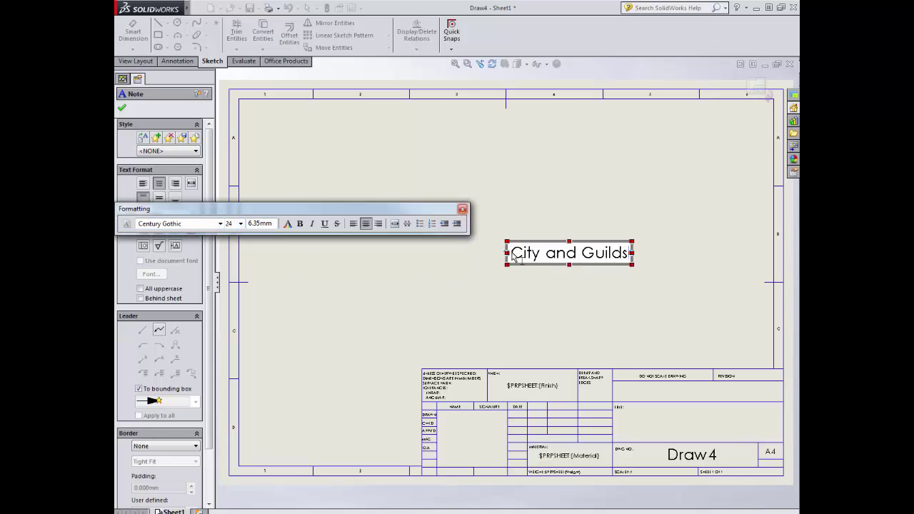
- Set the 'City and Guilds' heading to font size 18 and place it above the title block
drag(510, 255, 649, 265)
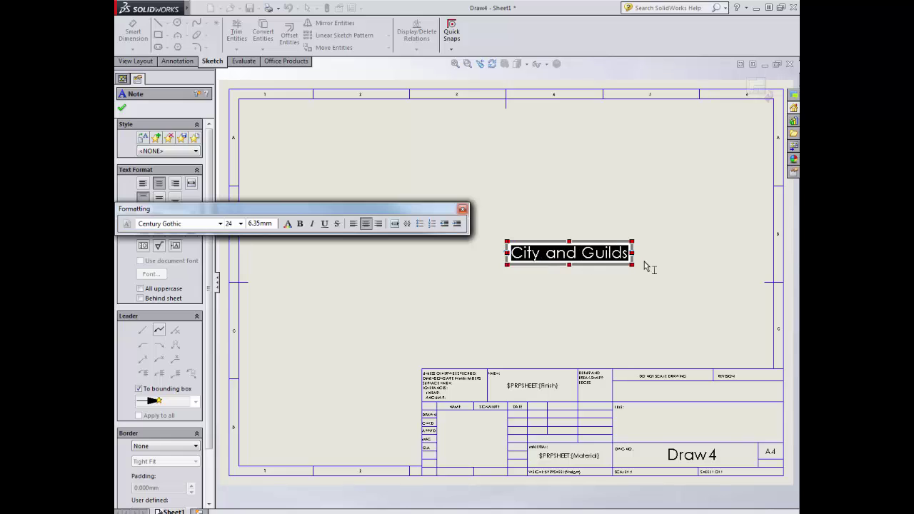
click(241, 223)
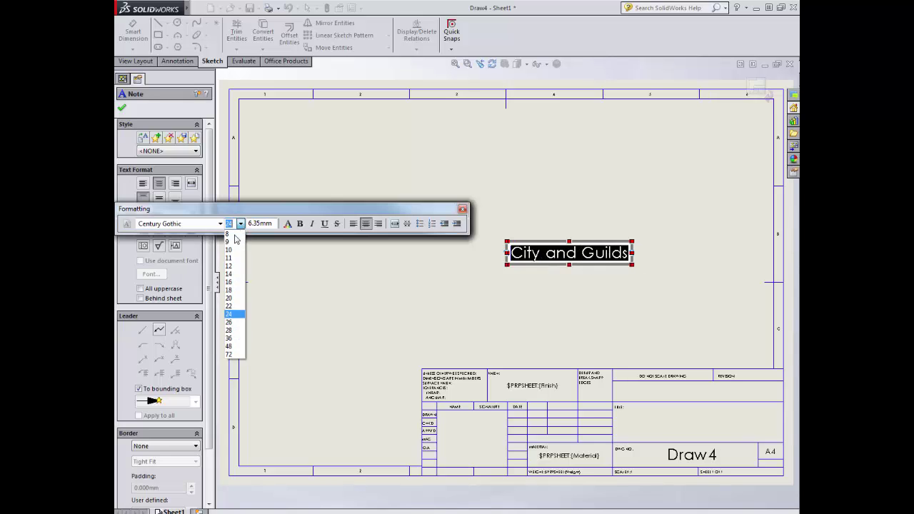
click(232, 291)
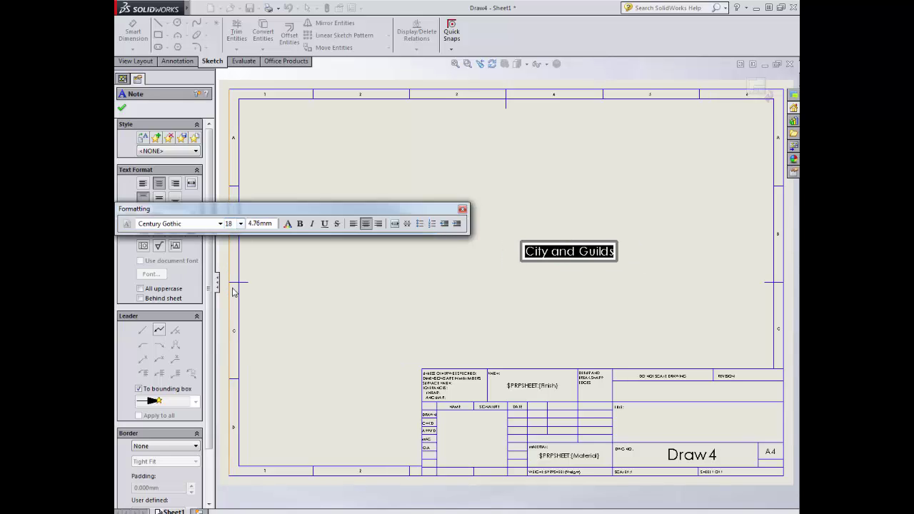
click(275, 310)
drag(560, 255, 717, 355)
click(716, 356)
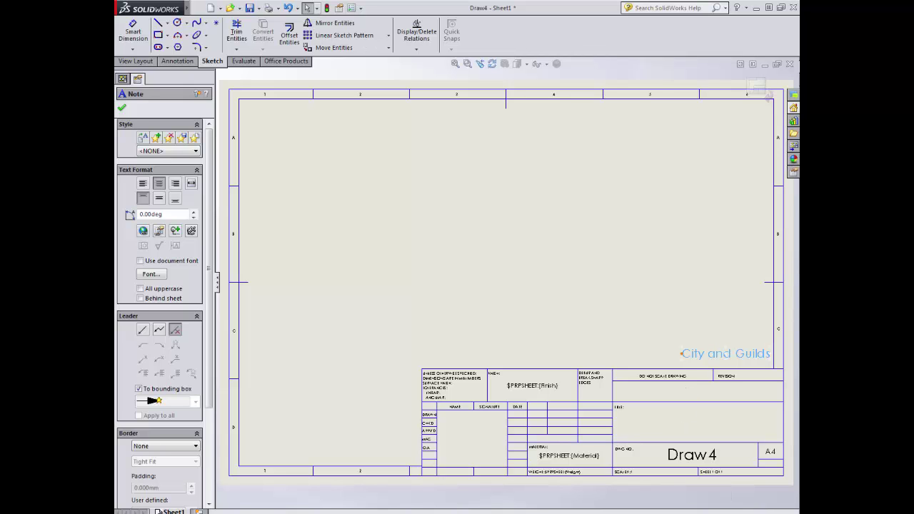
key(alt+Tab)
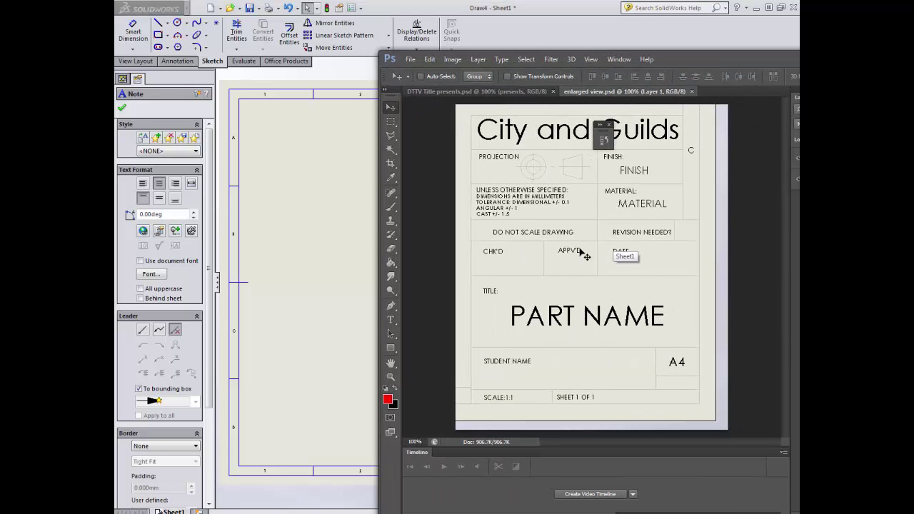
drag(661, 57, 614, 106)
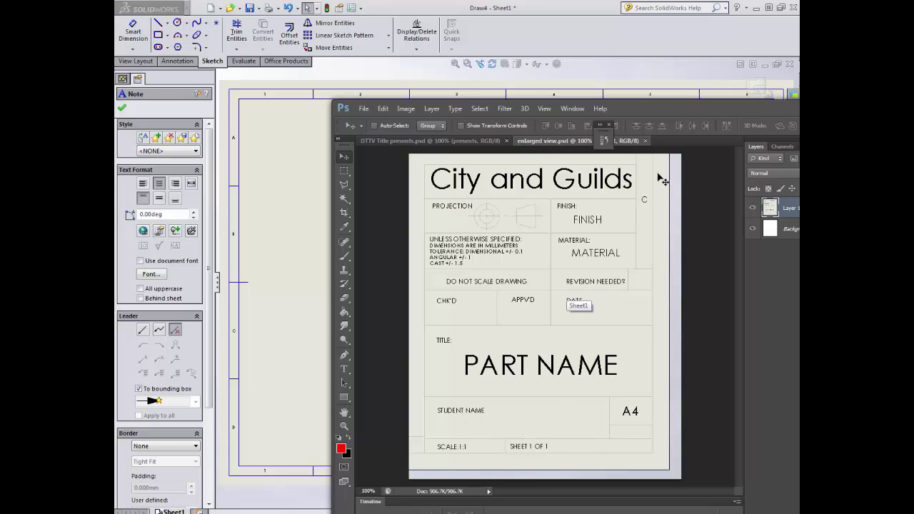
drag(664, 107, 799, 136)
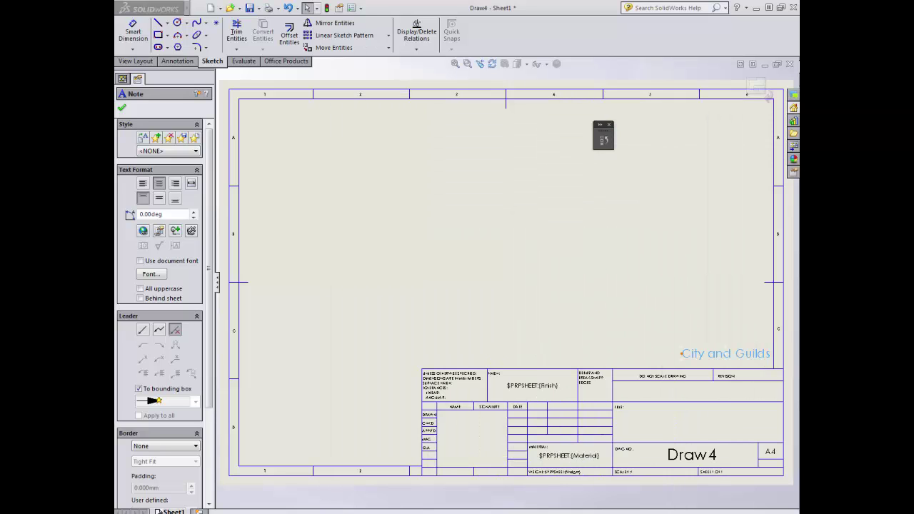
key(Escape)
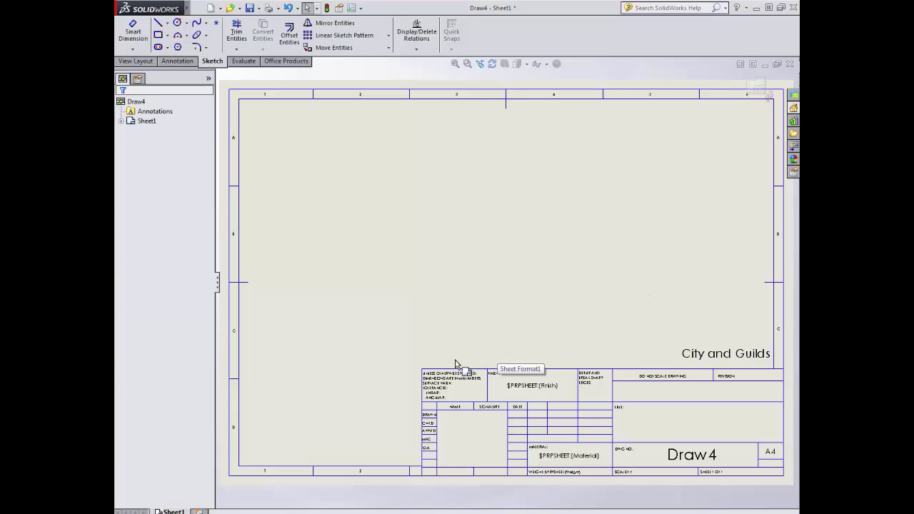
- Drag the Unless otherwise specified, deburr, Finish, SIGNATURE, NAME, DRAWN and Draw4 notes onto the sheet
drag(448, 388, 433, 231)
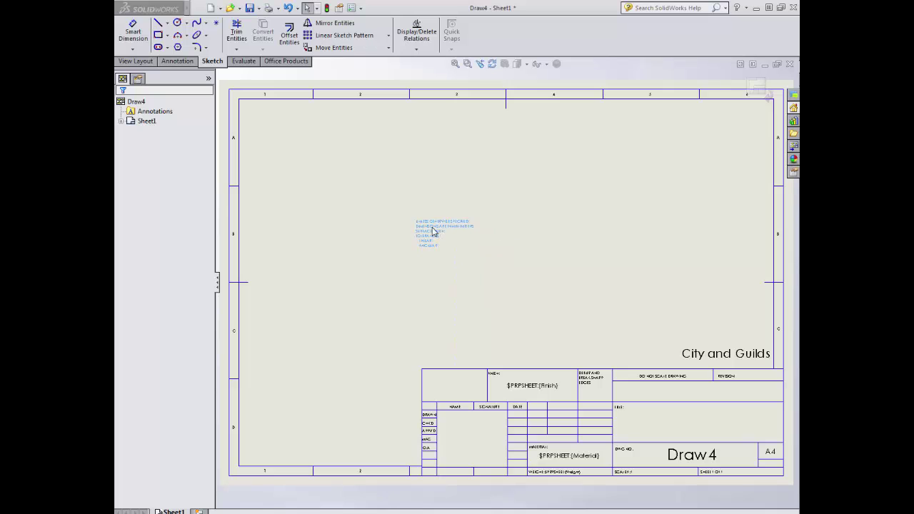
drag(590, 379, 529, 271)
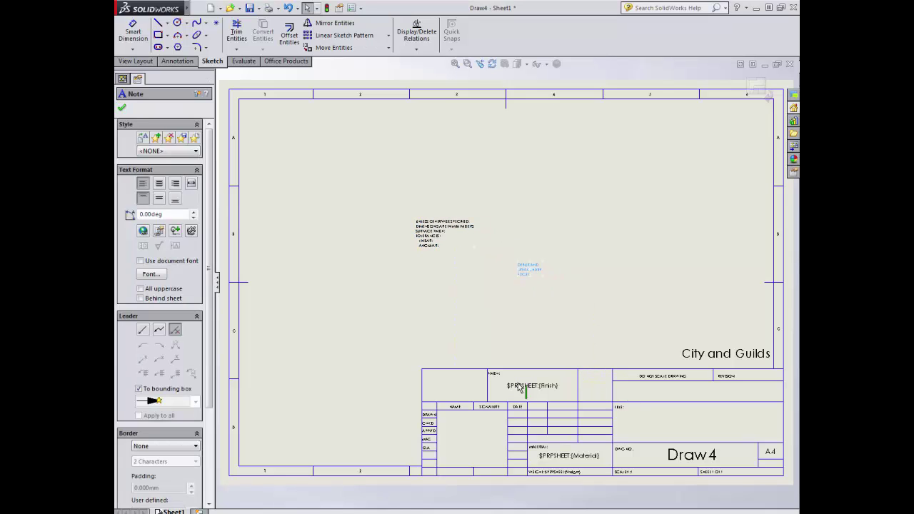
drag(521, 389, 505, 307)
drag(486, 409, 449, 334)
drag(455, 411, 454, 351)
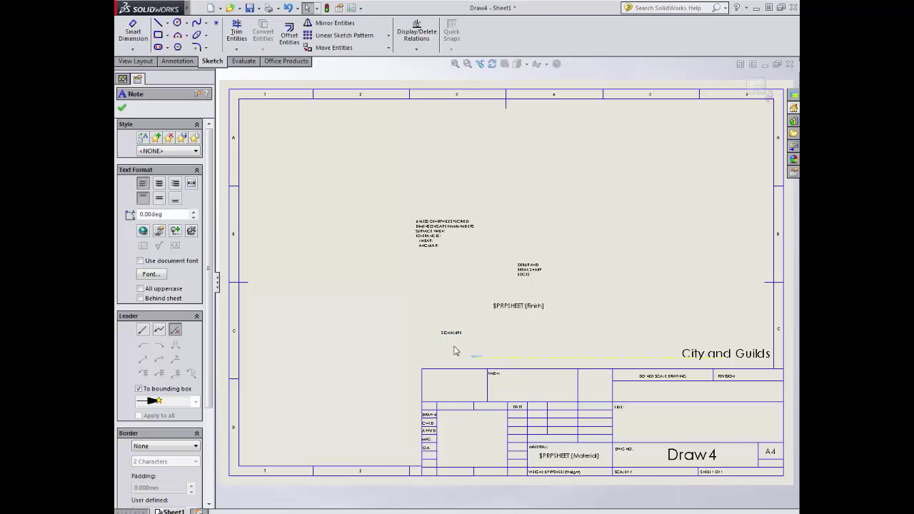
drag(429, 415, 452, 374)
drag(694, 466, 469, 270)
drag(387, 355, 613, 462)
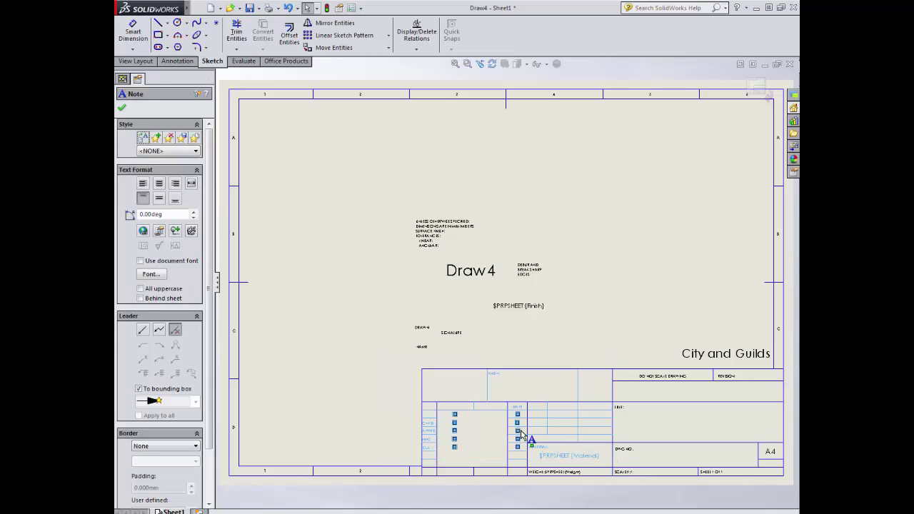
key(Escape)
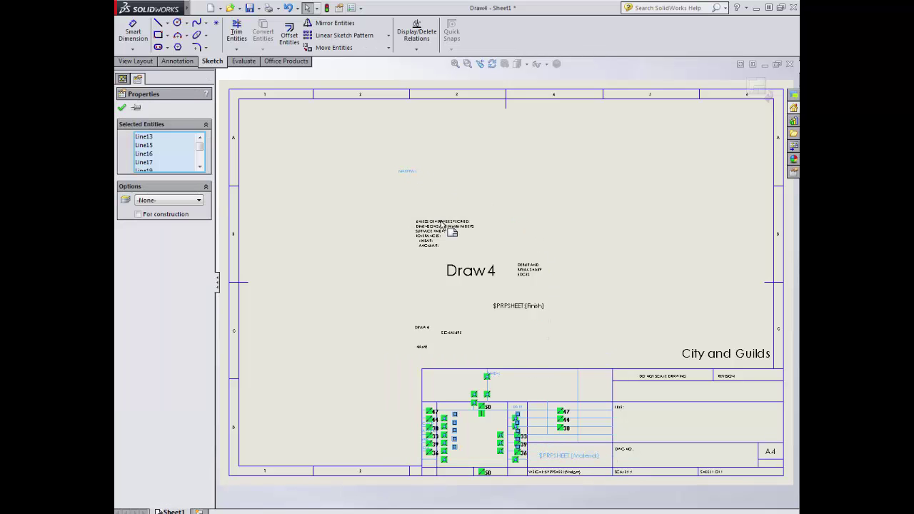
key(Escape)
- Move the CHKD, Material, APPV'D, WEIGHT, SCALE, SHEET 1 OF 1 and DWG NO. notes out of their cells
drag(431, 431, 358, 251)
drag(559, 459, 397, 309)
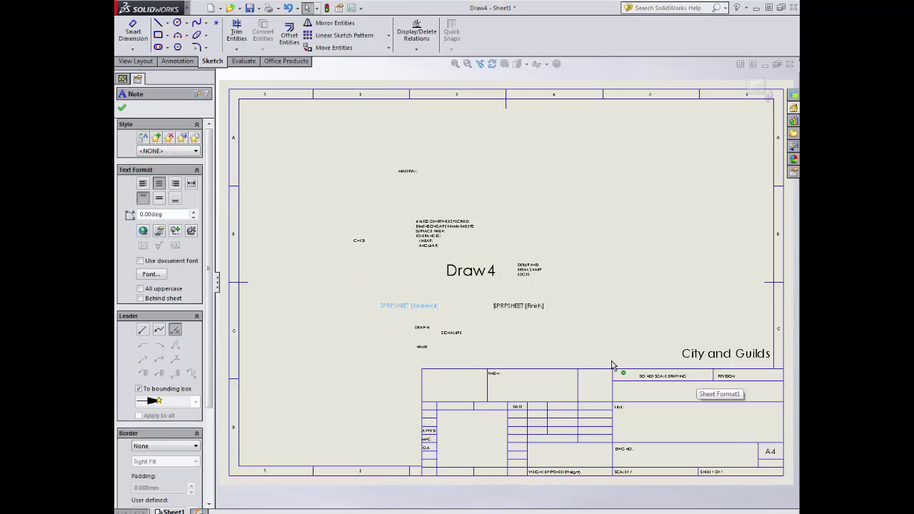
key(Escape)
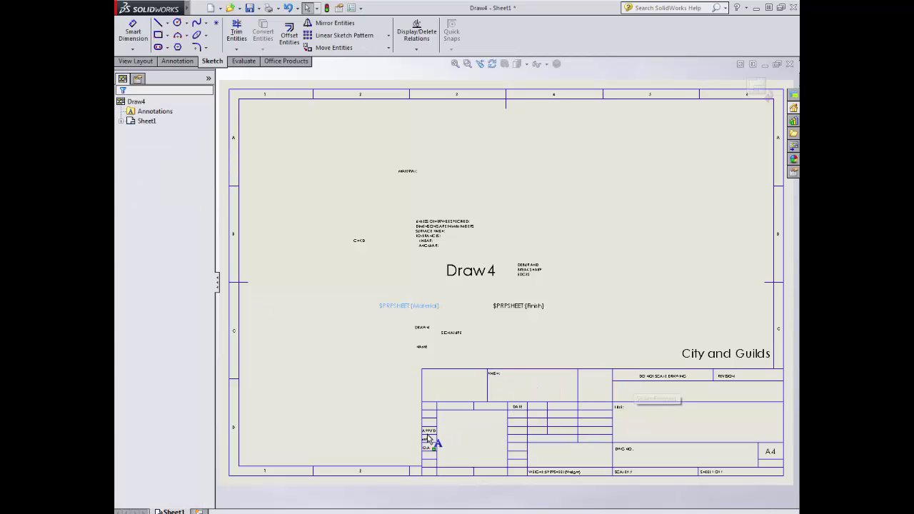
click(433, 438)
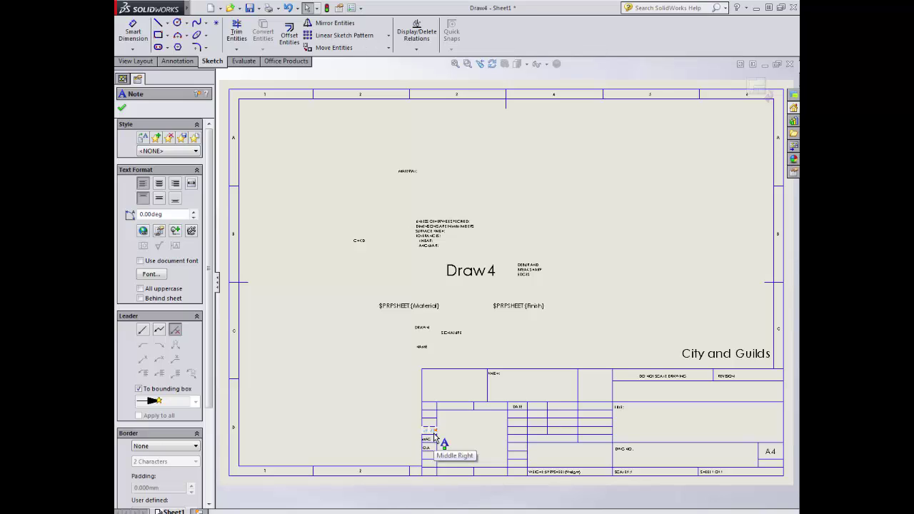
drag(434, 438, 429, 453)
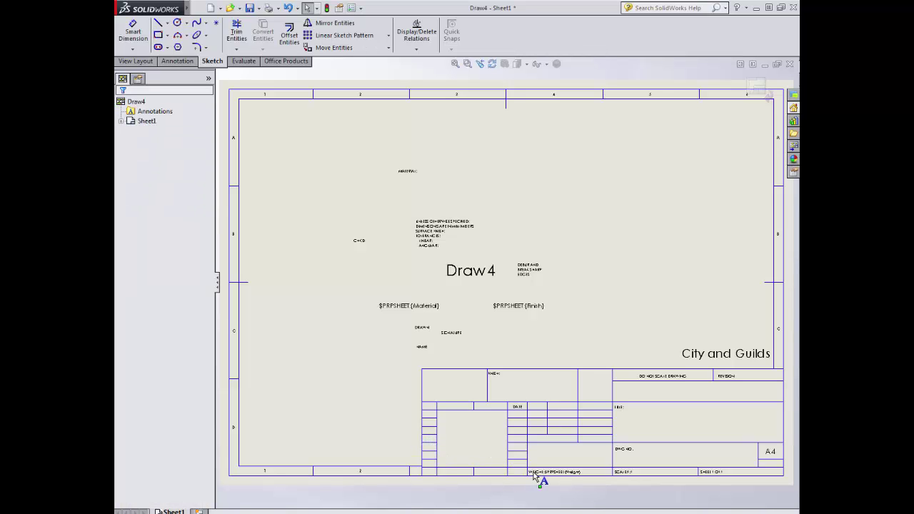
drag(535, 477, 384, 362)
drag(716, 475, 706, 469)
drag(391, 420, 622, 490)
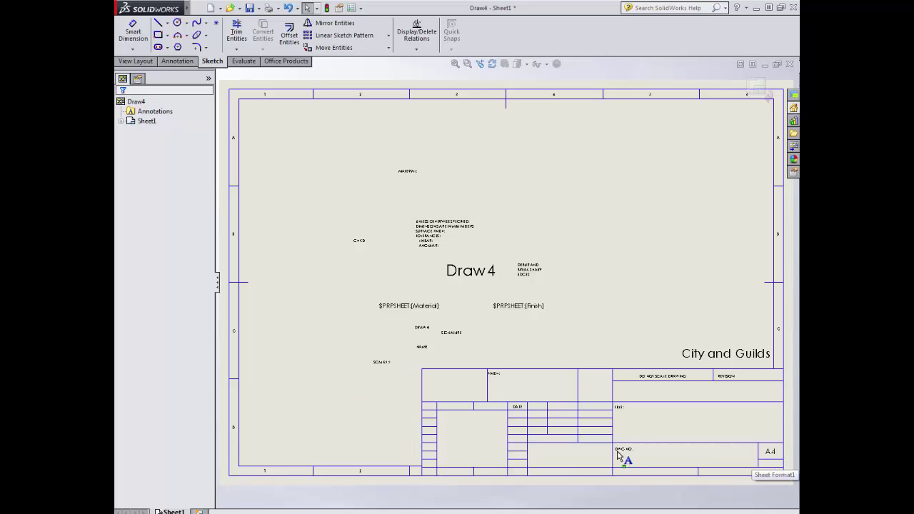
drag(623, 451, 622, 413)
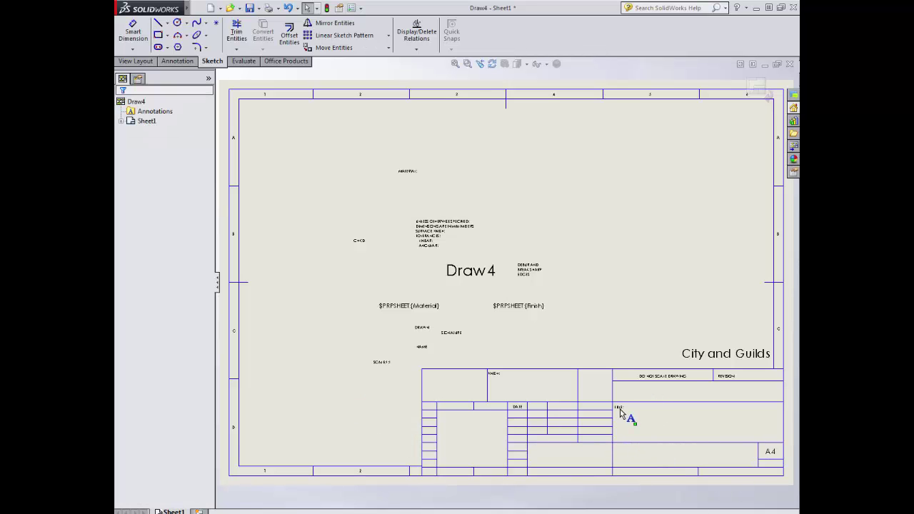
- Shift the TITLE label within its cell and move DO NOT SCALE DRAWING and REVISION onto the sheet
scroll(628, 410, down, 3)
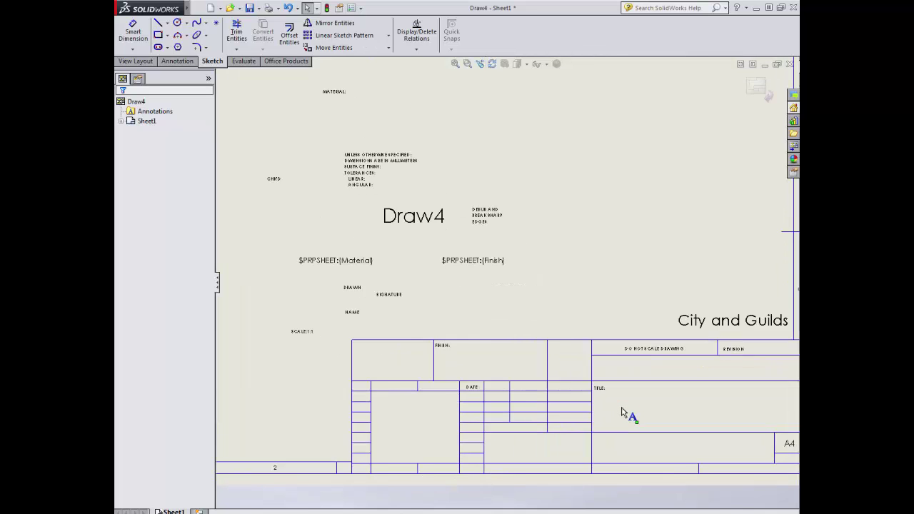
scroll(553, 339, up, 1)
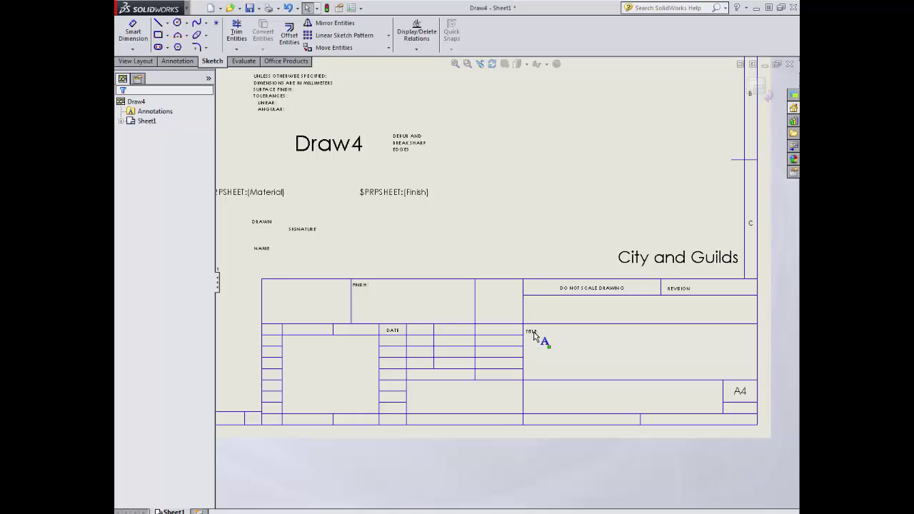
drag(533, 332, 612, 347)
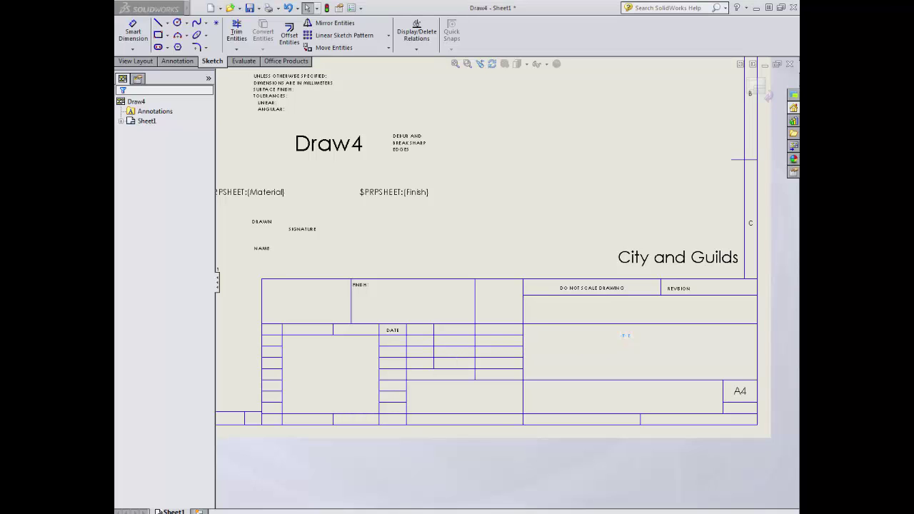
mouse_move(607, 297)
mouse_down()
mouse_move(498, 241)
mouse_move(413, 233)
mouse_up()
drag(677, 290, 485, 195)
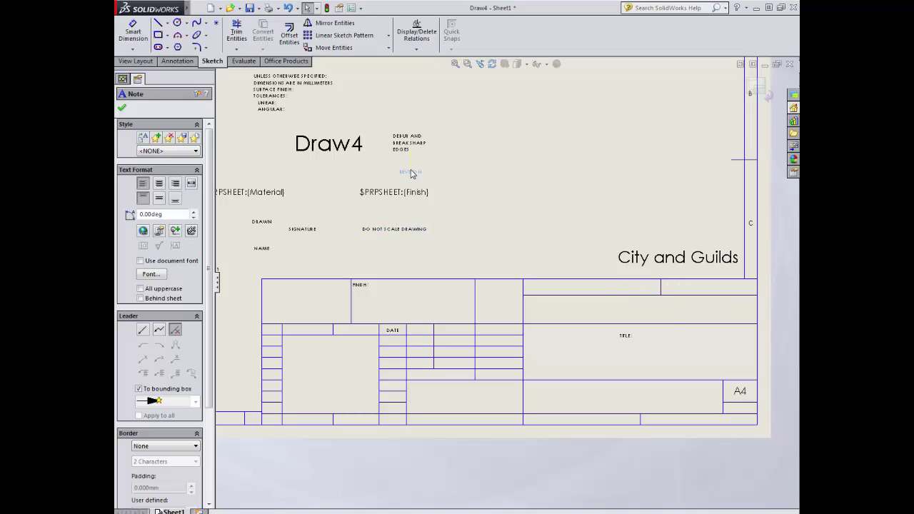
click(167, 24)
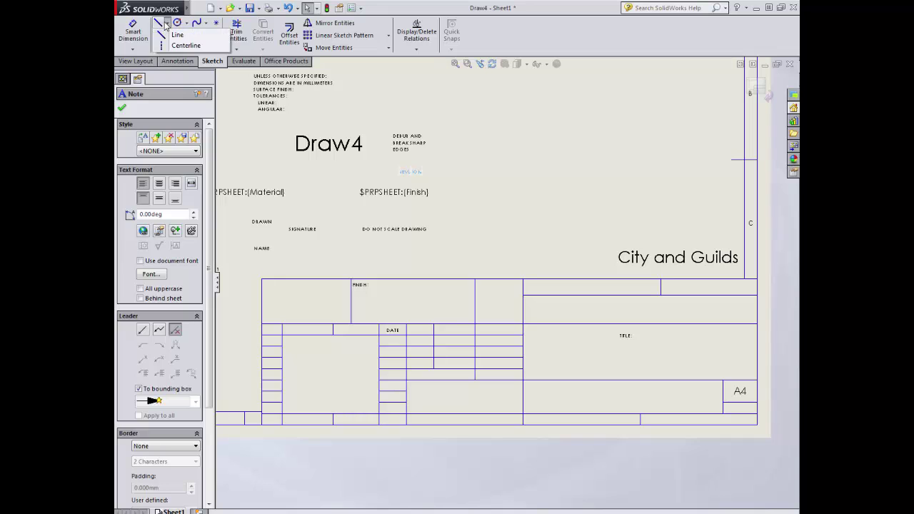
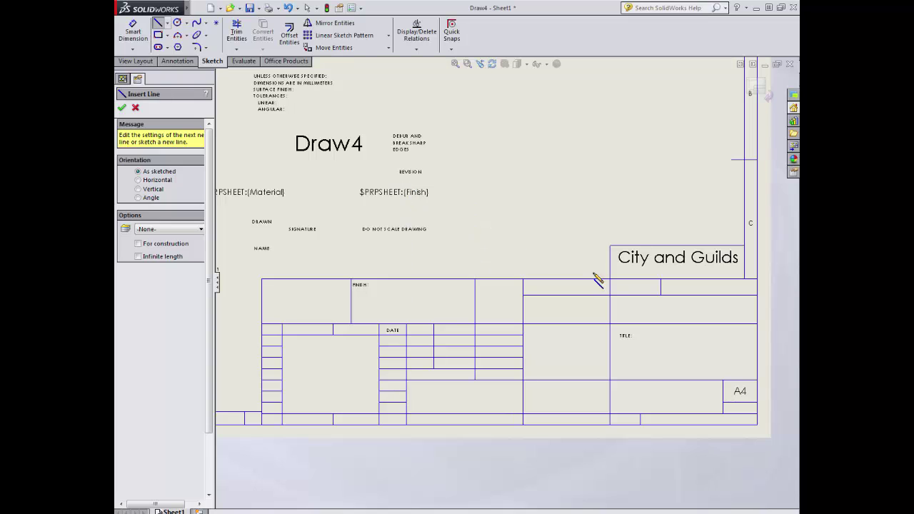
- Trim away the two lines beneath the City and Guilds box with Trim to closest
click(236, 32)
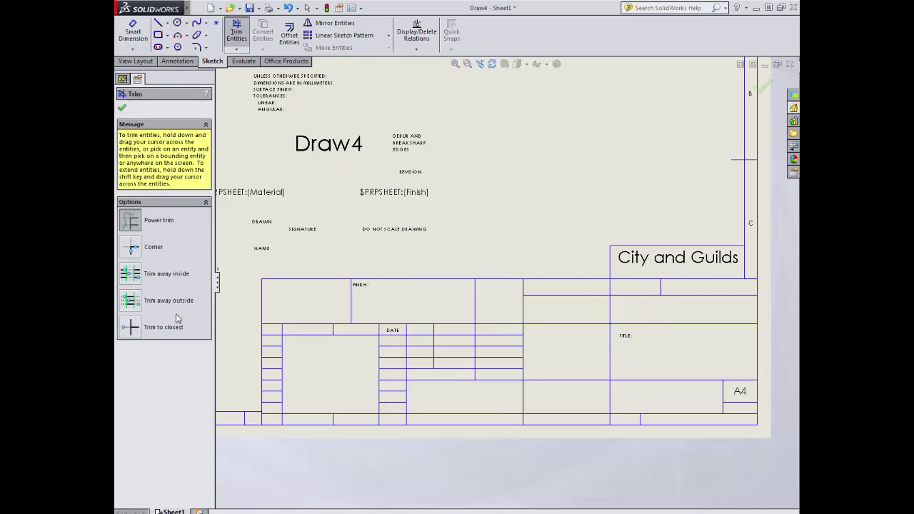
click(131, 327)
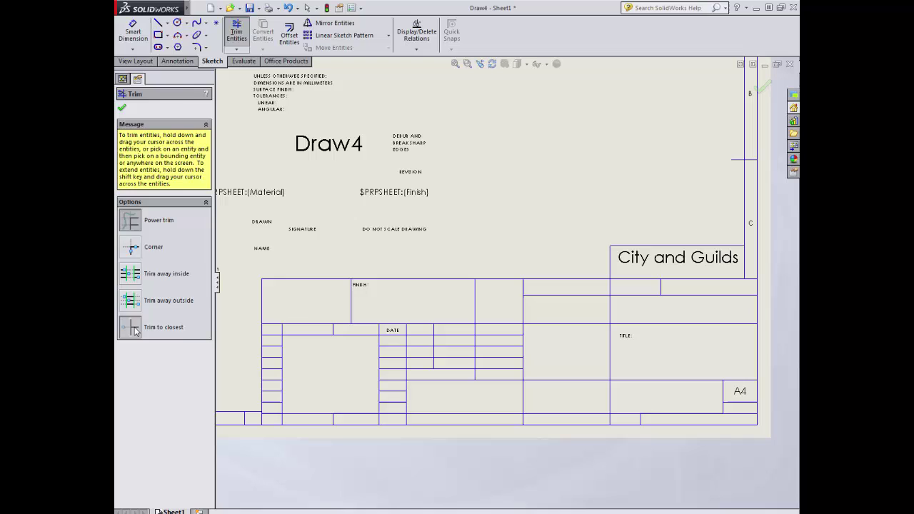
click(680, 295)
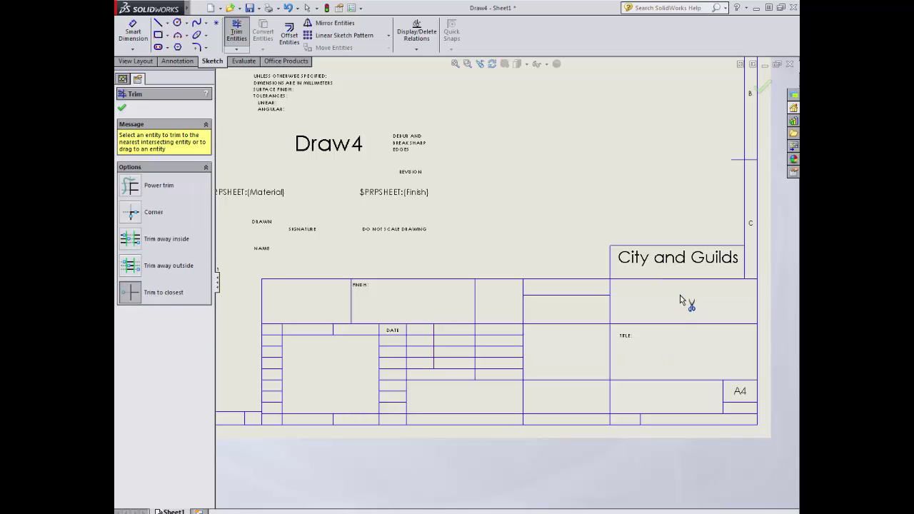
click(650, 279)
- Draw a vertical line at the right border and a horizontal line closing the box's bottom edge
click(158, 23)
click(744, 280)
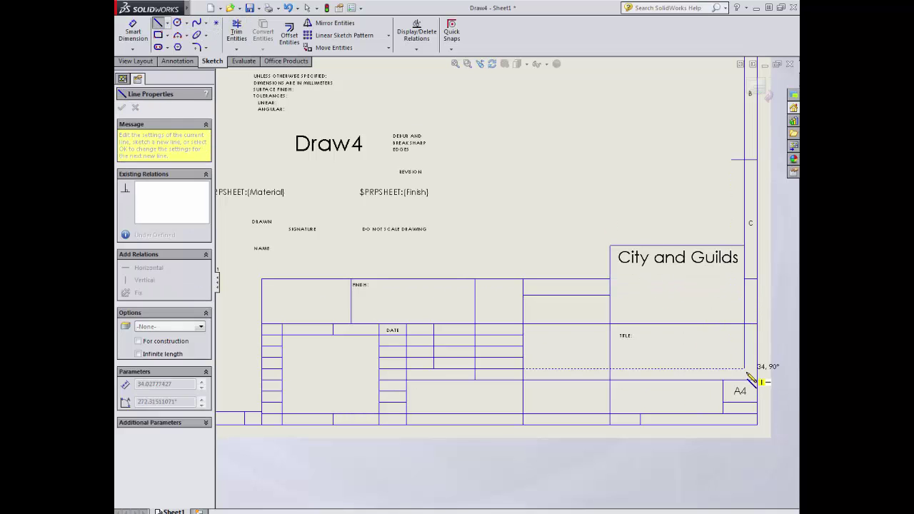
click(745, 379)
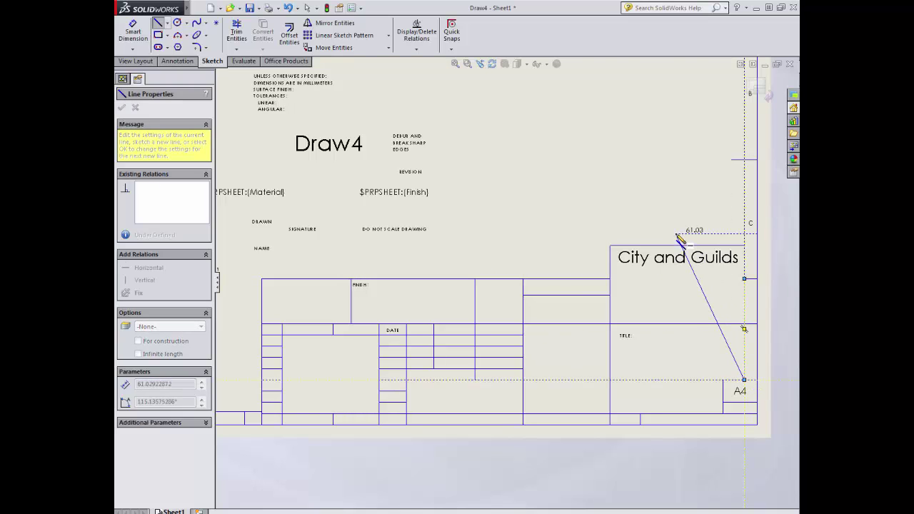
key(Escape)
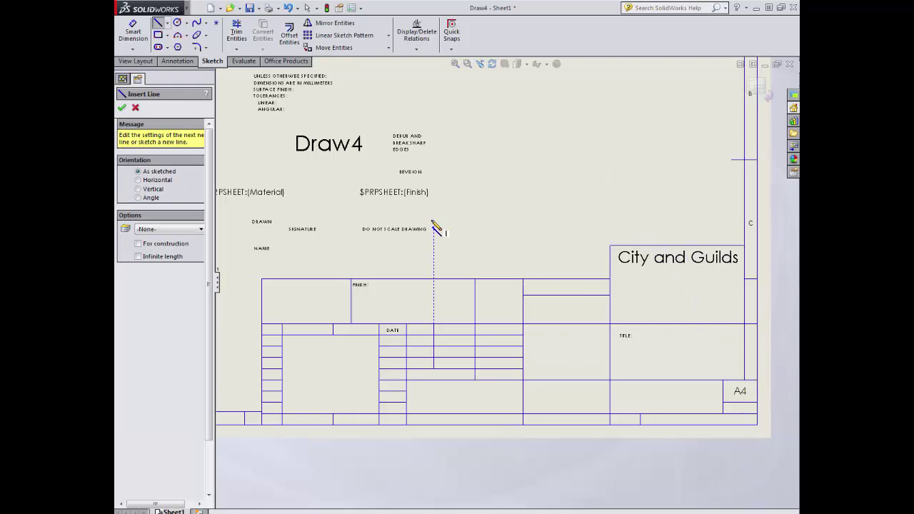
click(610, 271)
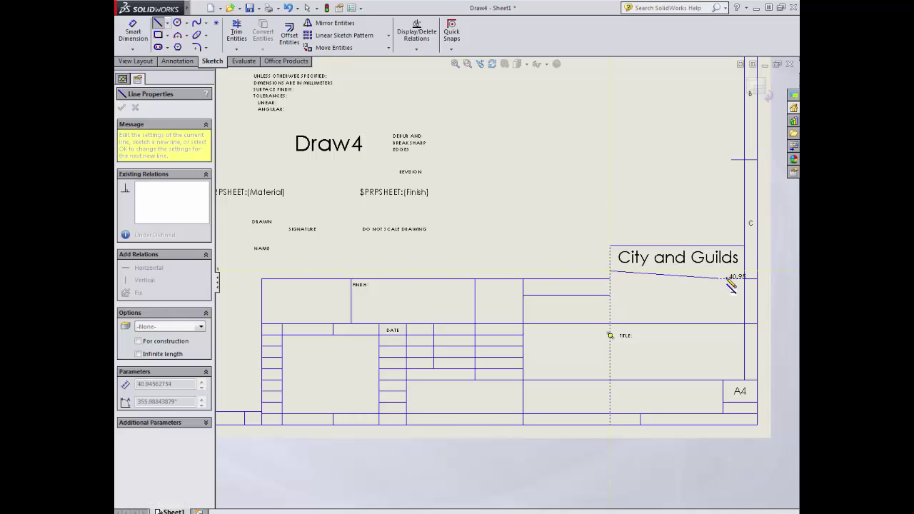
click(744, 270)
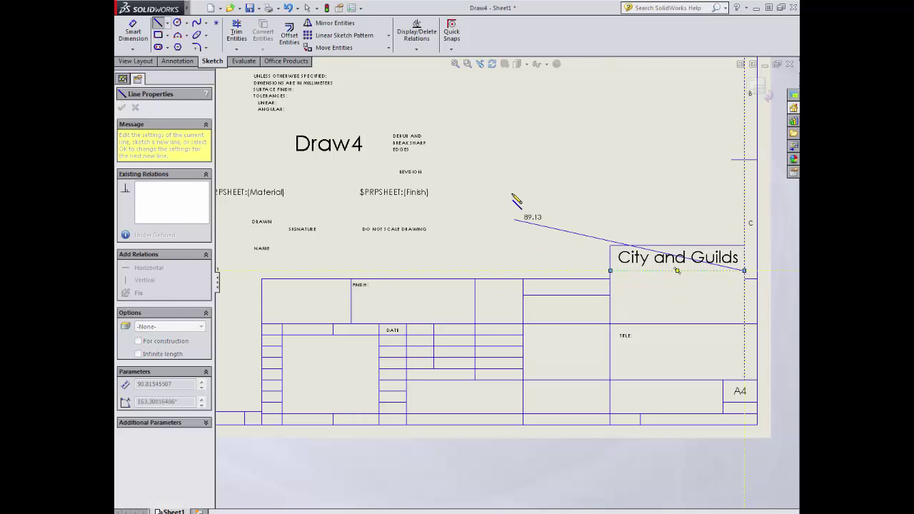
key(Escape)
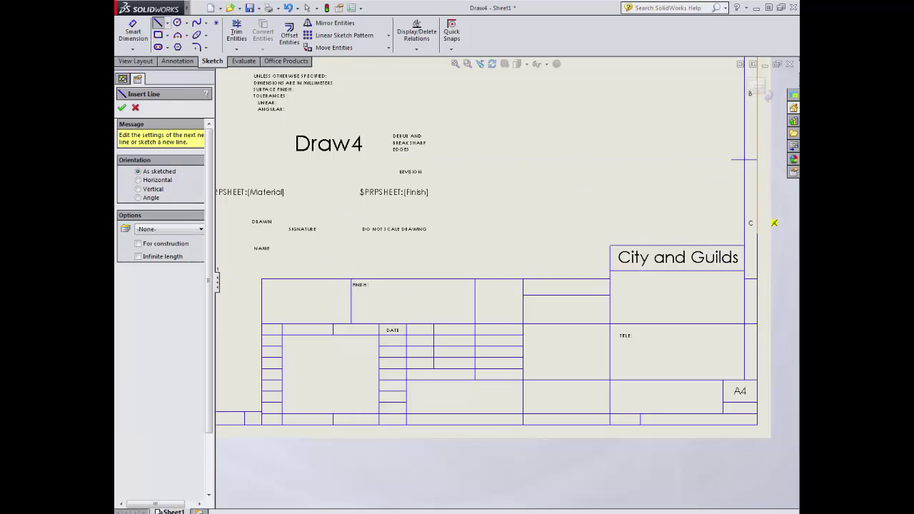
key(alt+Tab)
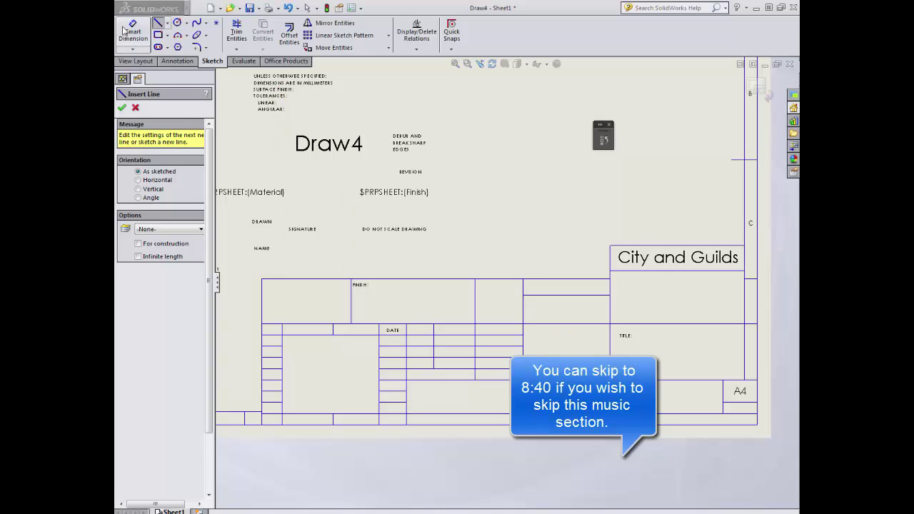
- Drag the UNLESS OTHERWISE SPECIFIED note under the City and Guilds box and TITLE: above the title block
click(122, 108)
drag(278, 95, 553, 252)
drag(627, 340, 500, 251)
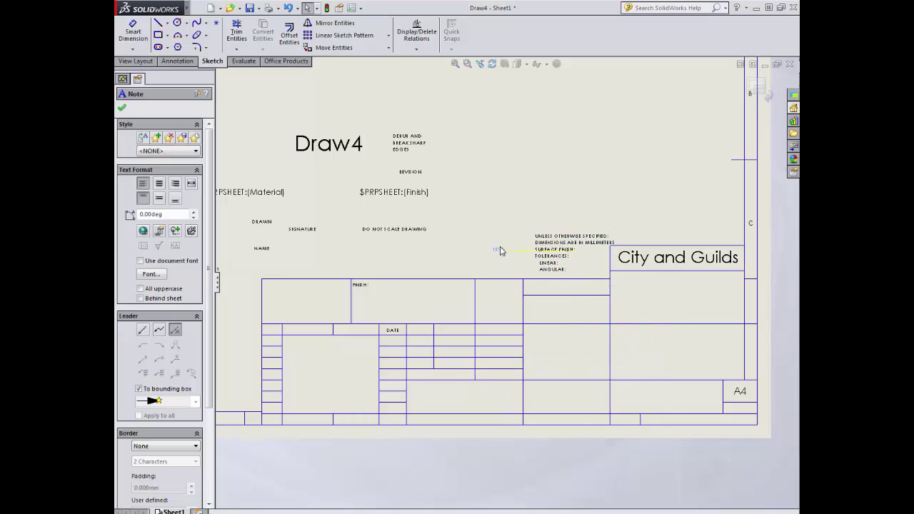
drag(556, 246, 635, 319)
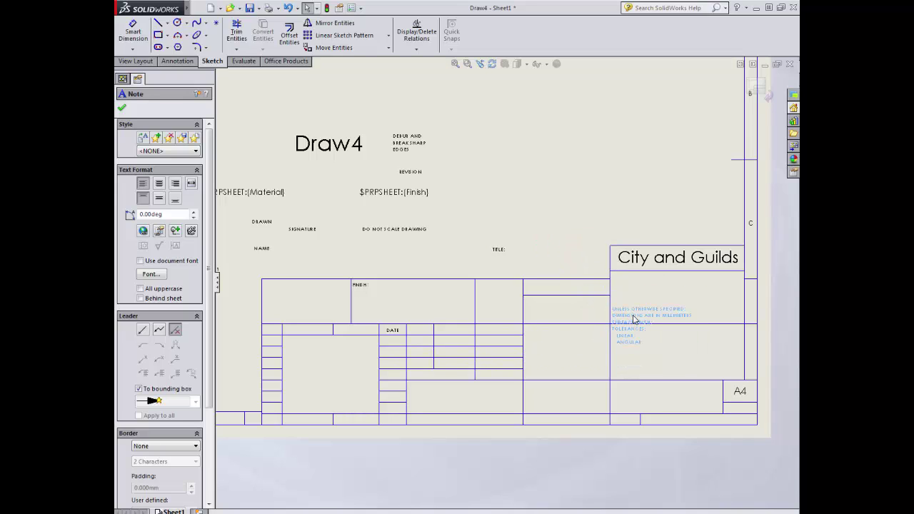
click(122, 108)
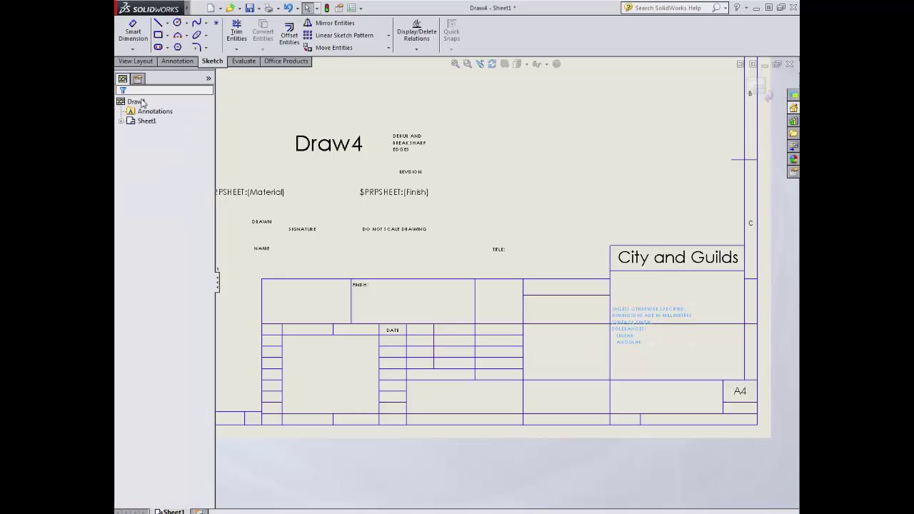
click(236, 33)
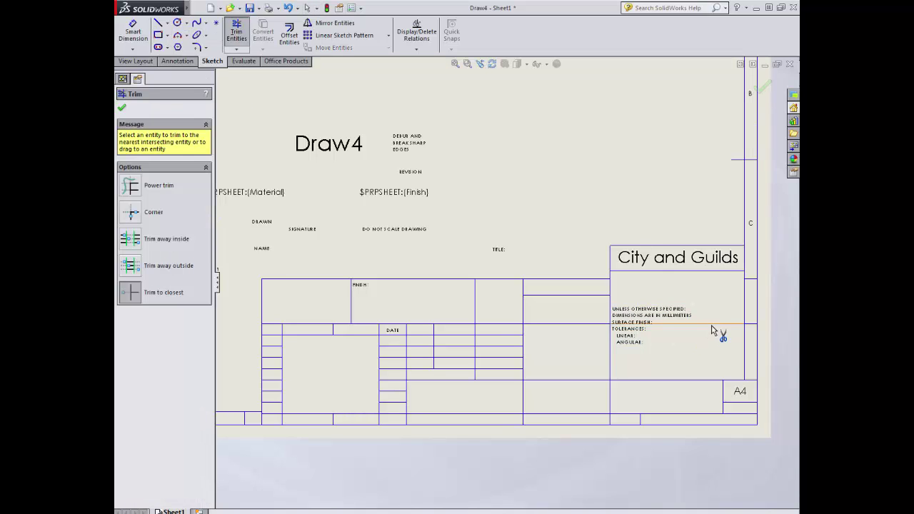
- Draw a horizontal line above the tolerances note out to the right border
click(122, 108)
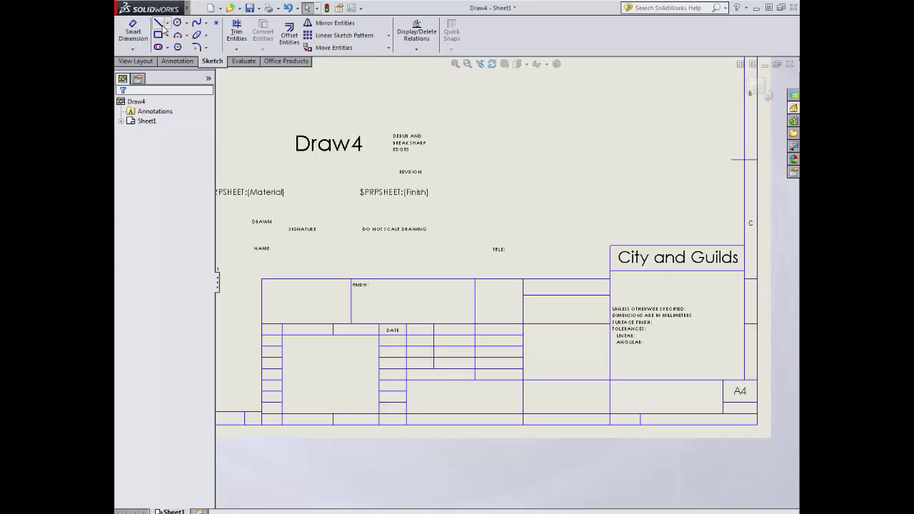
click(161, 25)
drag(523, 294, 610, 295)
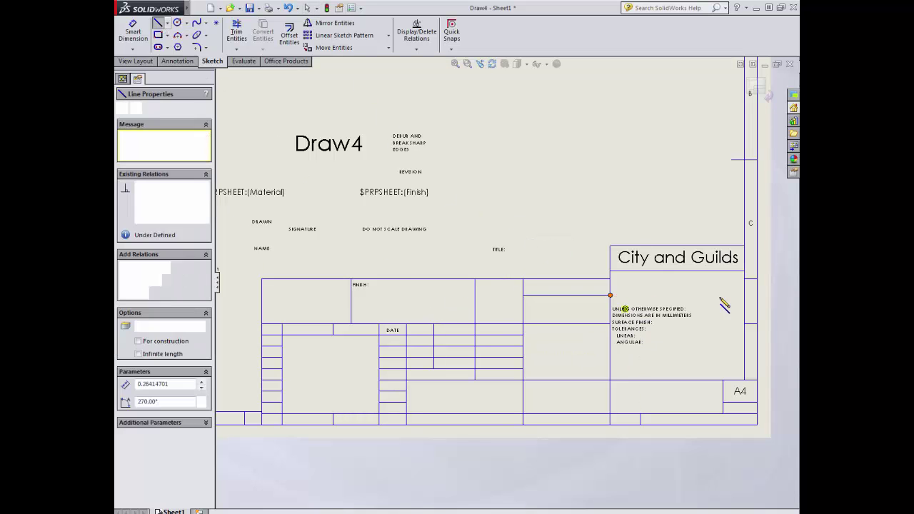
click(744, 295)
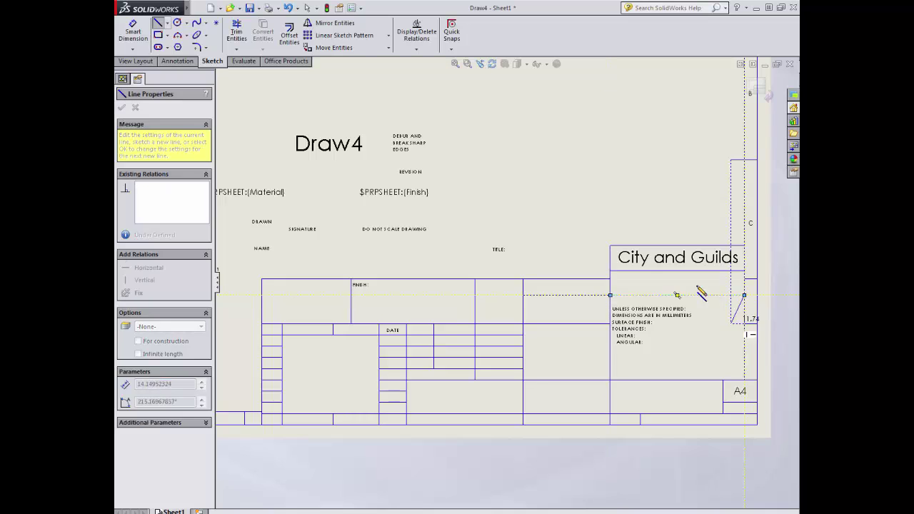
key(Escape)
- Power-trim the grid lines in the left part of the title block
click(236, 32)
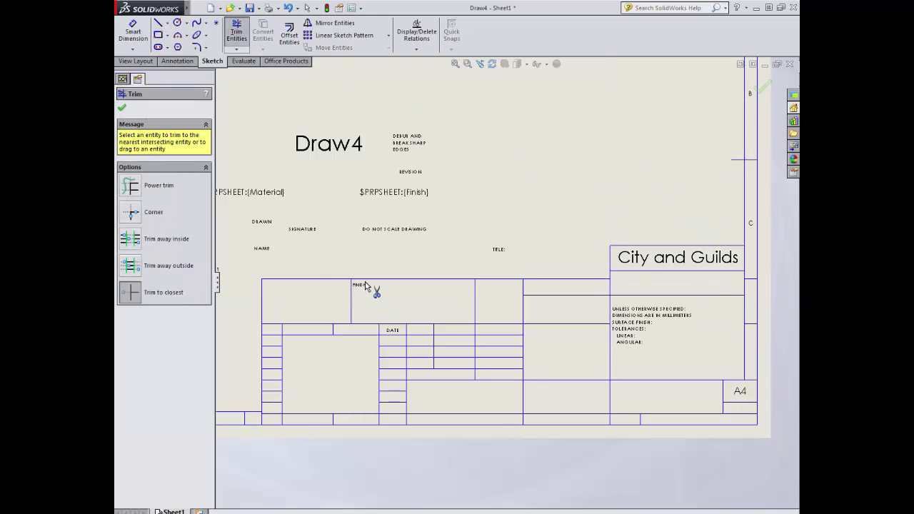
click(141, 188)
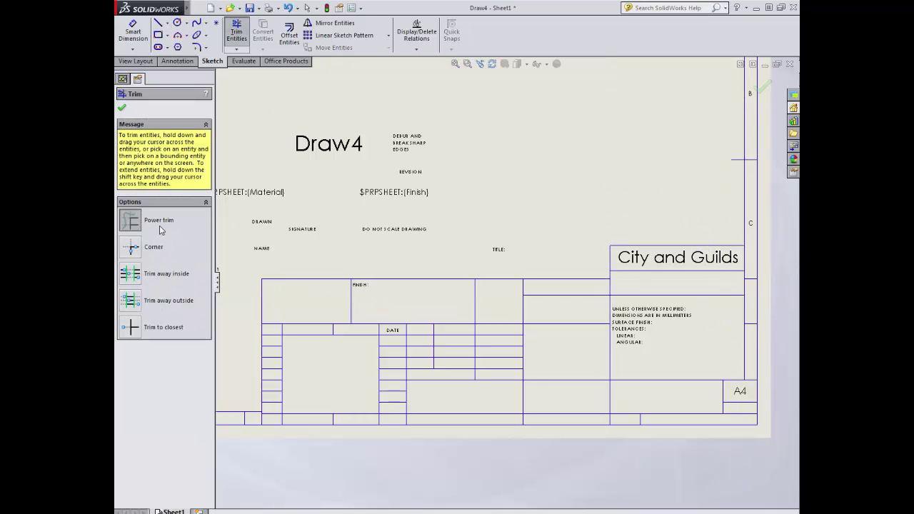
mouse_move(271, 270)
mouse_down()
mouse_move(269, 396)
mouse_move(279, 403)
mouse_move(282, 366)
mouse_move(304, 325)
mouse_move(289, 345)
mouse_move(273, 316)
mouse_move(249, 308)
mouse_move(312, 298)
mouse_move(357, 265)
mouse_move(379, 277)
mouse_move(345, 309)
mouse_move(345, 323)
mouse_move(359, 323)
mouse_move(370, 350)
mouse_move(398, 351)
mouse_move(390, 404)
mouse_move(430, 360)
mouse_move(473, 360)
mouse_move(475, 339)
mouse_move(493, 378)
mouse_move(497, 268)
mouse_move(477, 325)
mouse_move(455, 319)
mouse_move(445, 335)
mouse_move(425, 323)
mouse_move(421, 364)
mouse_move(436, 326)
mouse_move(435, 354)
mouse_move(511, 390)
mouse_move(543, 393)
mouse_move(520, 334)
mouse_move(543, 323)
mouse_move(520, 320)
mouse_move(529, 295)
mouse_up()
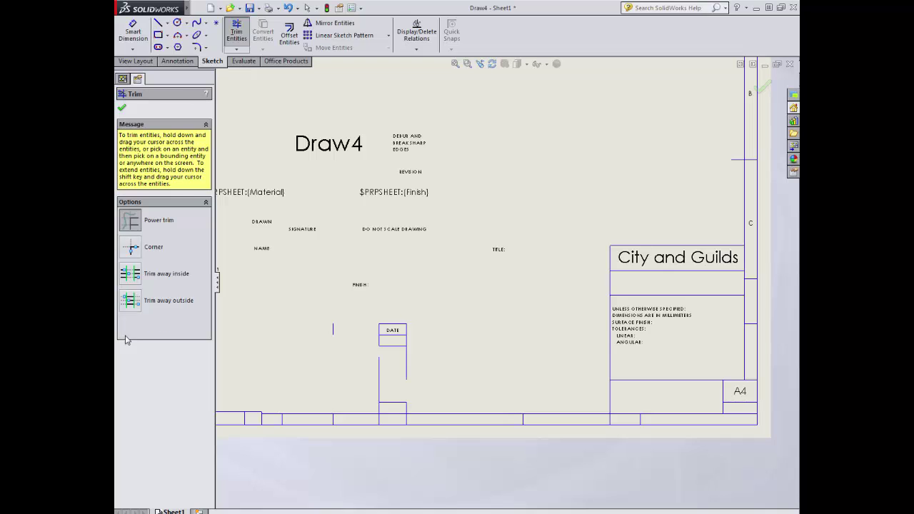
- Trim the bottom border's inner line and redraw one line along the lower border
click(128, 330)
click(485, 414)
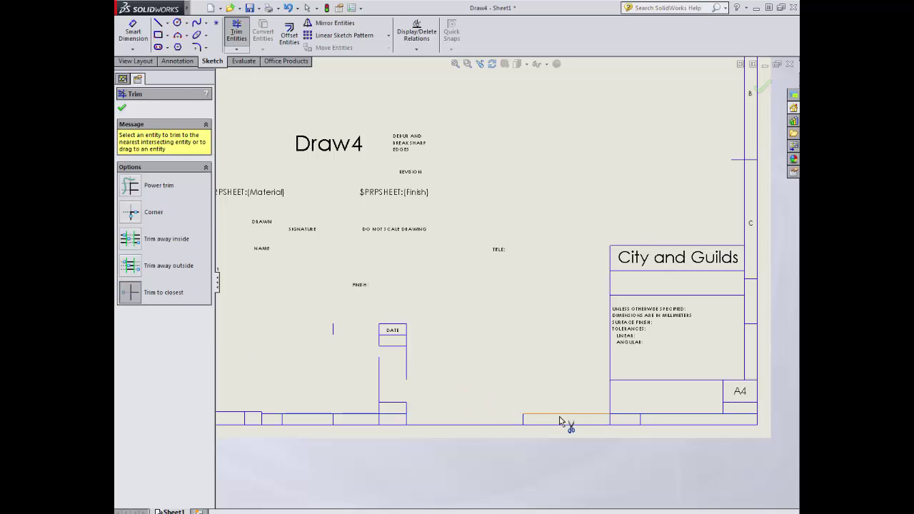
click(562, 414)
click(158, 23)
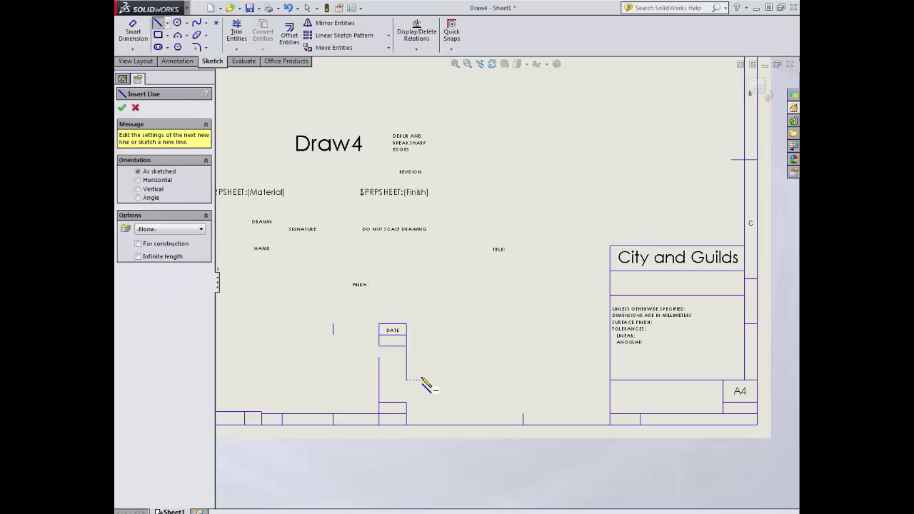
click(262, 414)
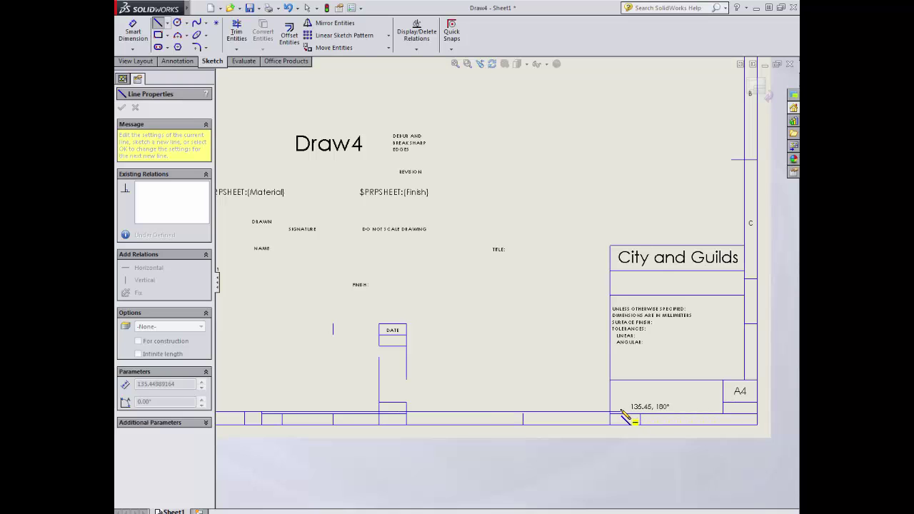
click(620, 412)
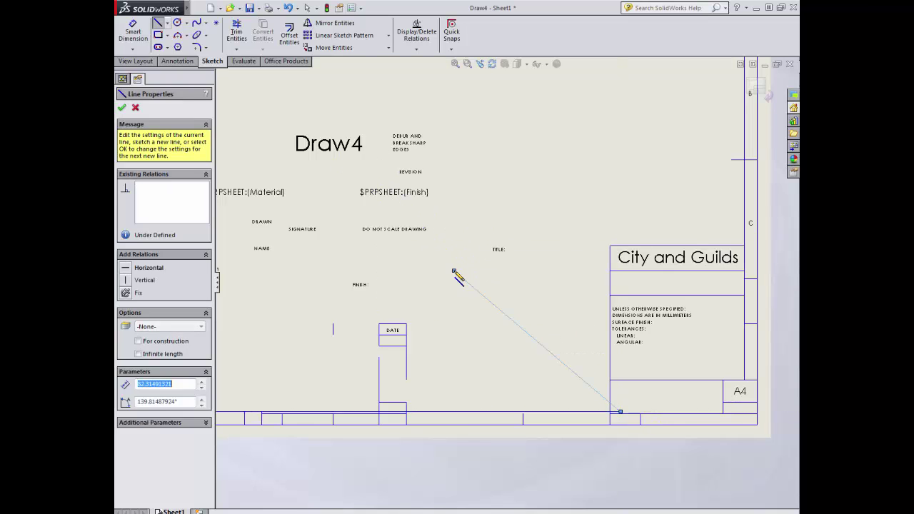
key(Escape)
- Trim the overlapping bottom border pieces and the small bottom box's leftover lines
click(237, 32)
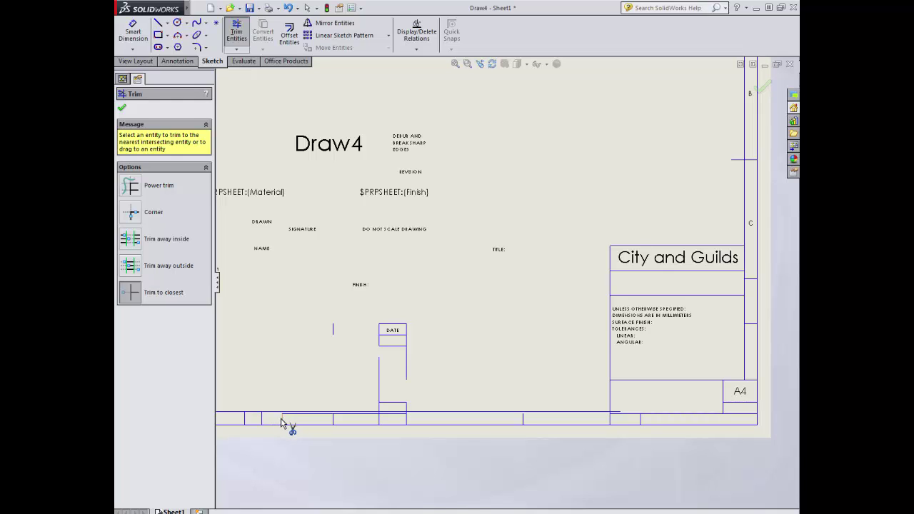
click(315, 423)
click(340, 415)
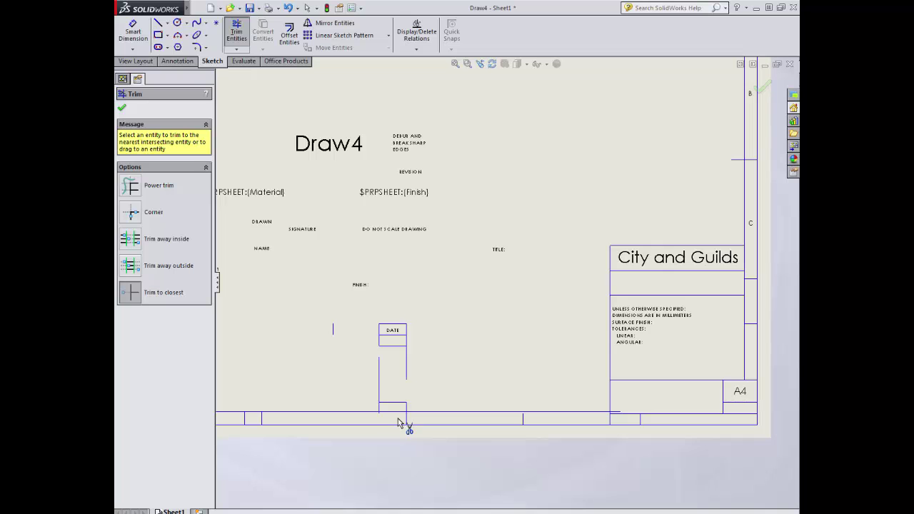
scroll(400, 417, down, 4)
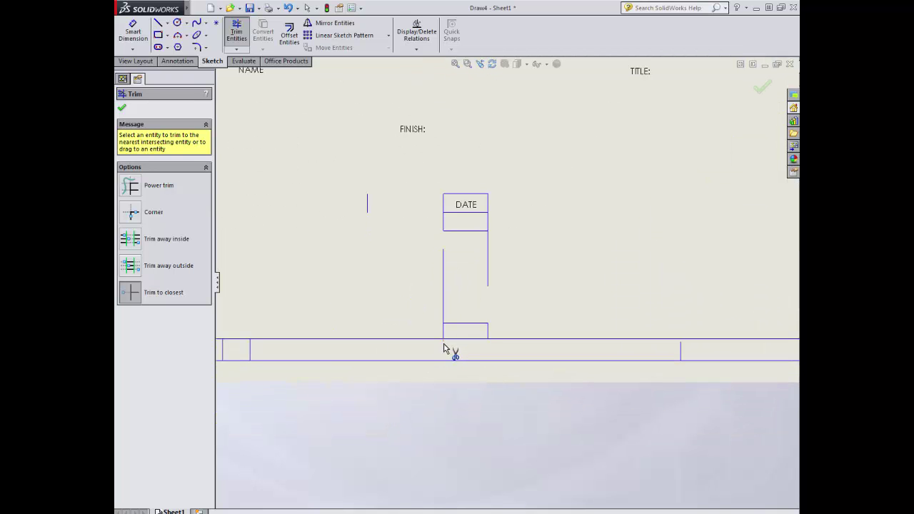
click(458, 325)
click(489, 333)
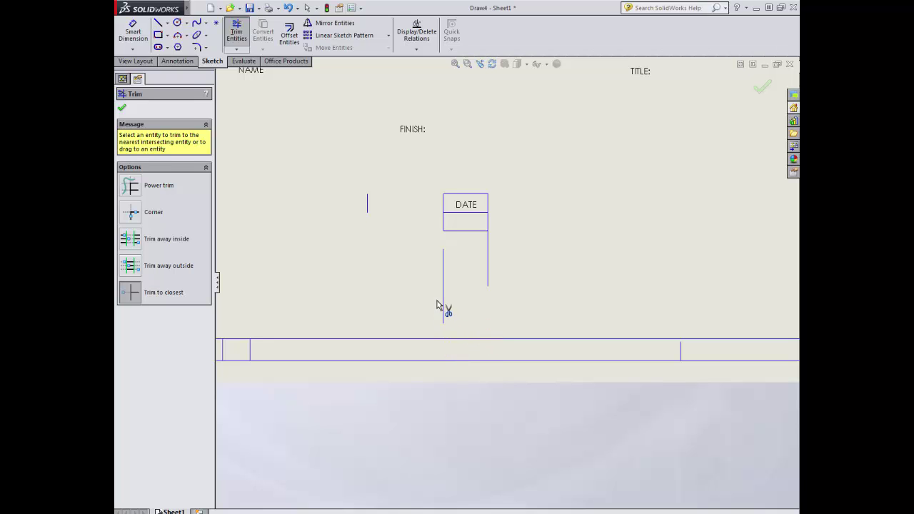
- Trim away all four sides of the DATE box and the long vertical line
click(489, 264)
click(484, 232)
click(490, 213)
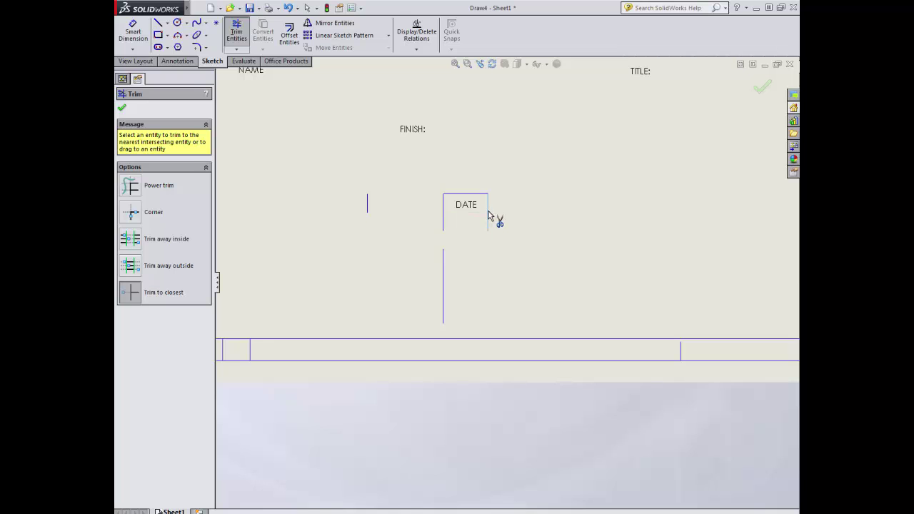
click(488, 211)
click(461, 194)
click(443, 214)
click(444, 286)
- Zoom around the sheet to check the cleared left title block area
scroll(529, 344, up, 3)
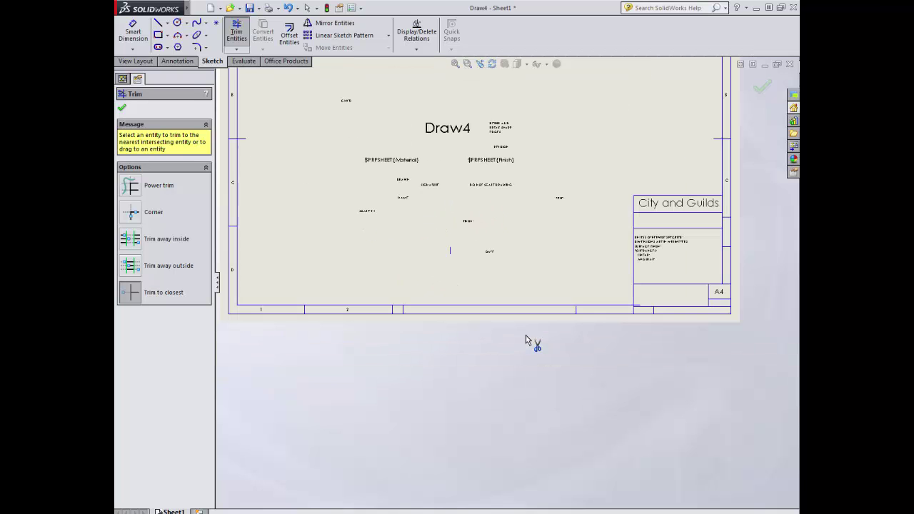
scroll(632, 295, down, 5)
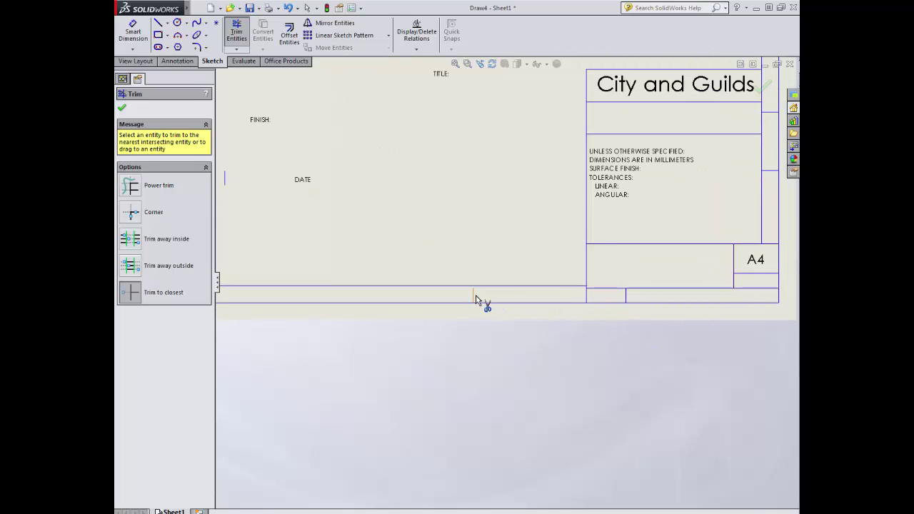
scroll(405, 255, up, 2)
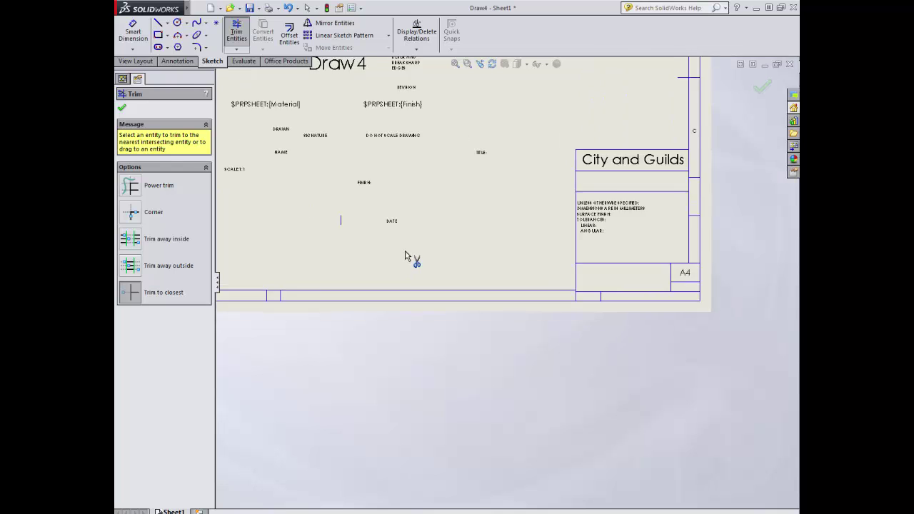
scroll(405, 255, up, 2)
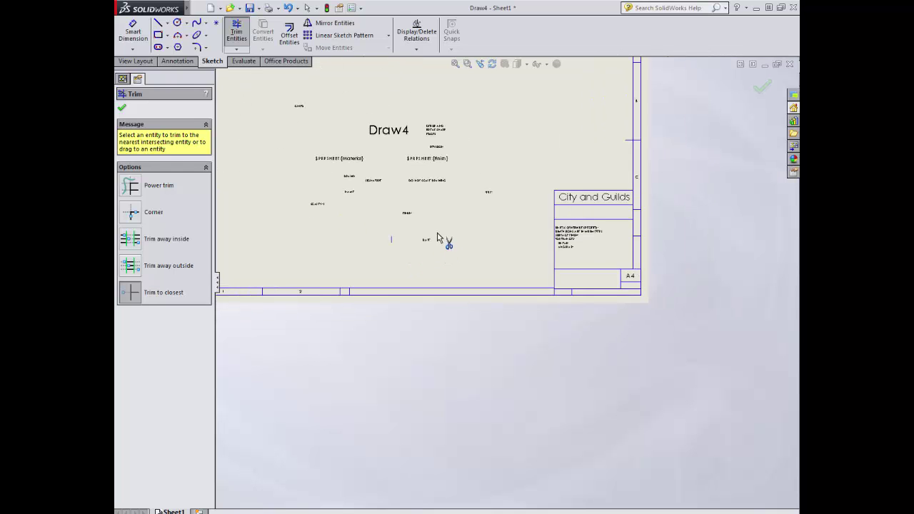
scroll(434, 189, up, 1)
scroll(443, 200, down, 3)
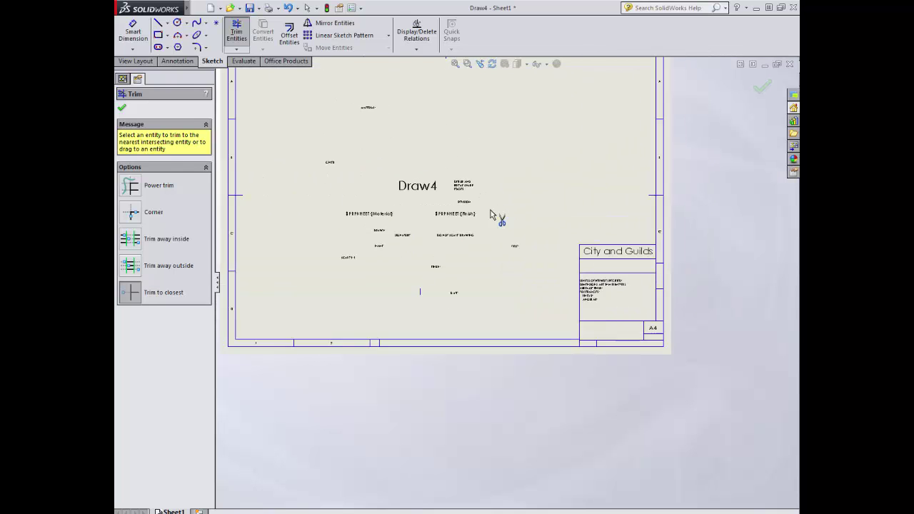
- Place the DO NOT SCALE DRAWING note inside the title block
click(122, 109)
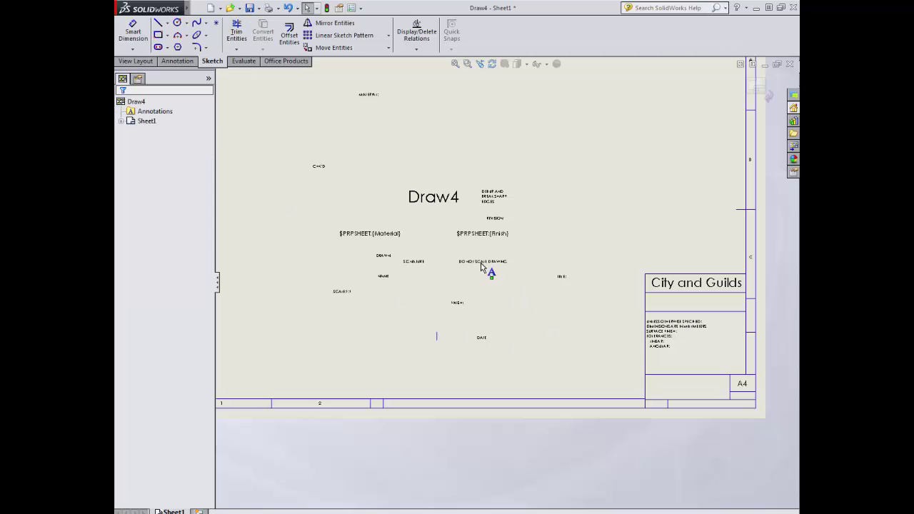
mouse_move(480, 265)
mouse_down()
mouse_move(617, 315)
mouse_move(676, 316)
mouse_up()
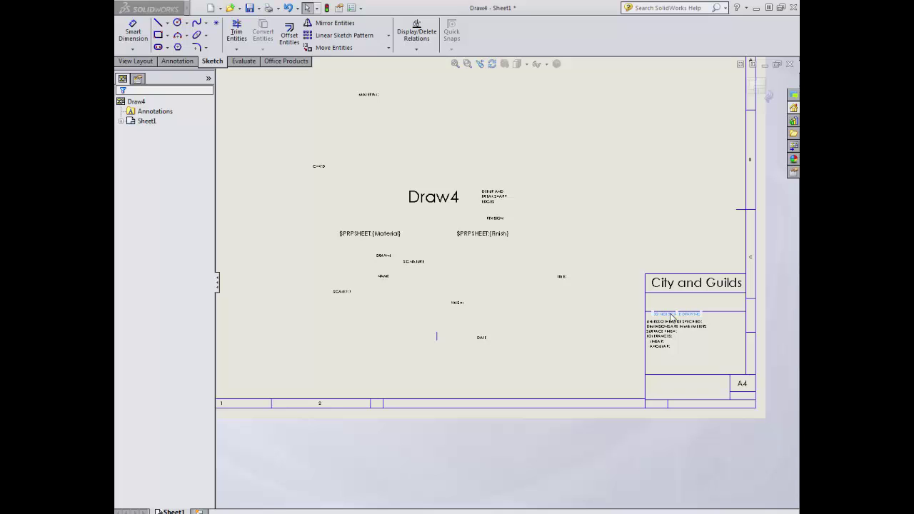
click(541, 310)
scroll(577, 300, down, 3)
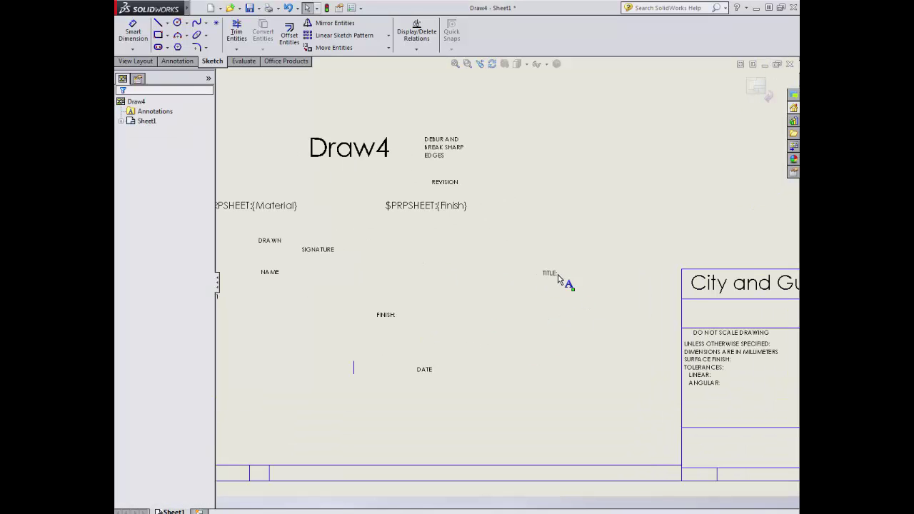
- Position the TITLE note in the title block with NAME at its left edge below it
drag(553, 278, 699, 421)
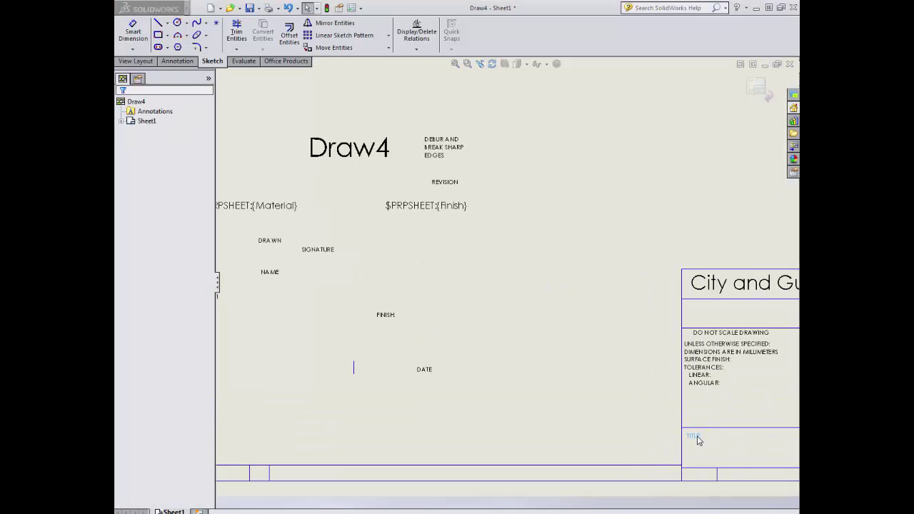
drag(279, 282, 323, 278)
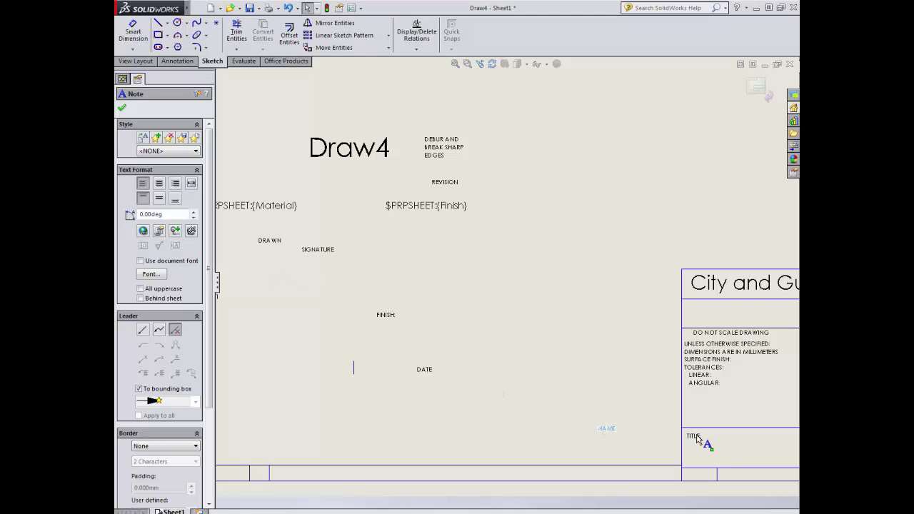
drag(698, 438, 702, 419)
drag(613, 431, 698, 437)
click(692, 405)
click(621, 403)
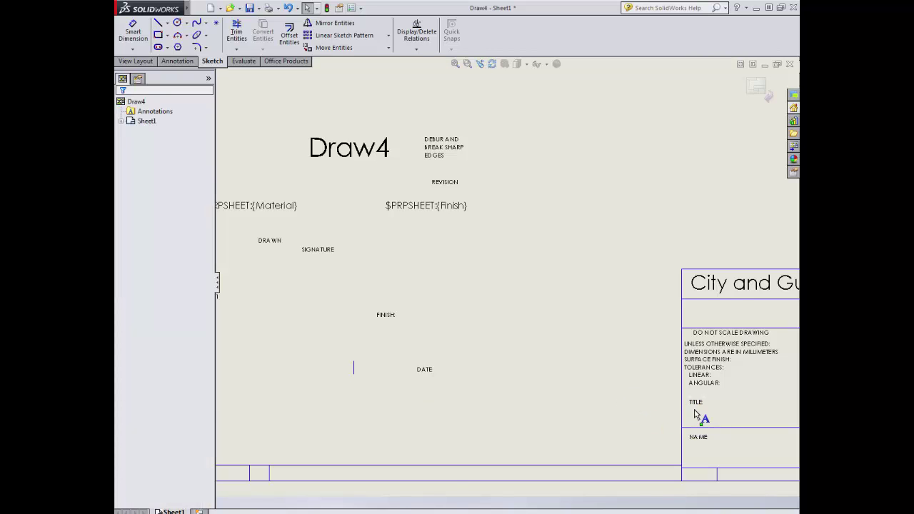
- Draw a horizontal line across the City and Guilds title block
key(f)
click(158, 22)
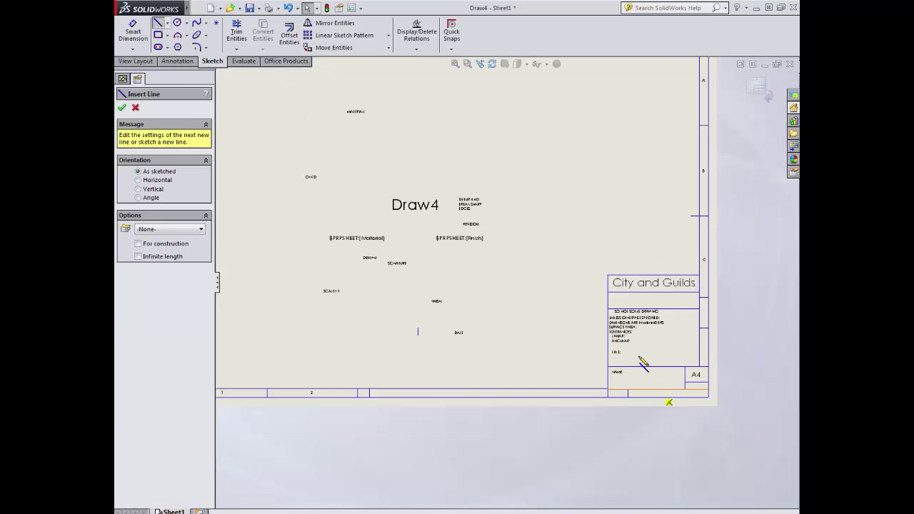
scroll(643, 364, down, 5)
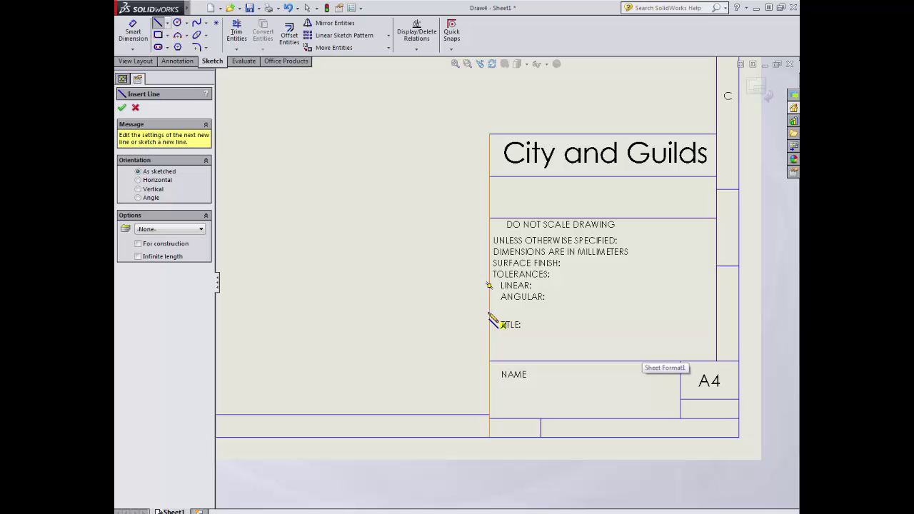
click(490, 312)
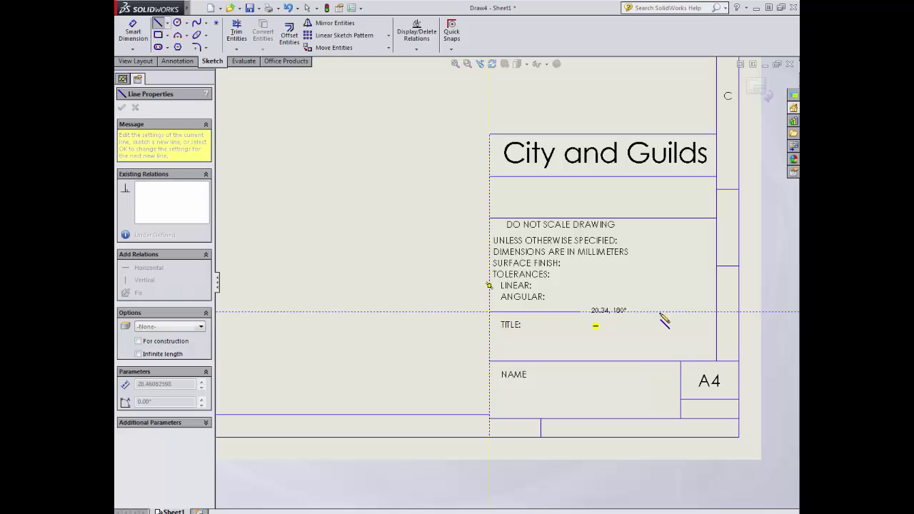
click(717, 312)
key(Escape)
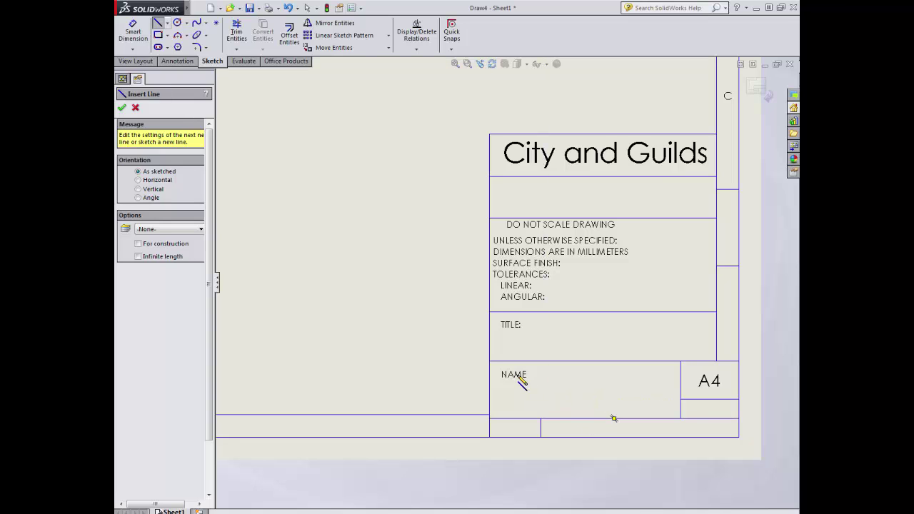
- Move the new divider up so it separates the tolerance notes from TITLE
click(135, 107)
scroll(381, 335, up, 2)
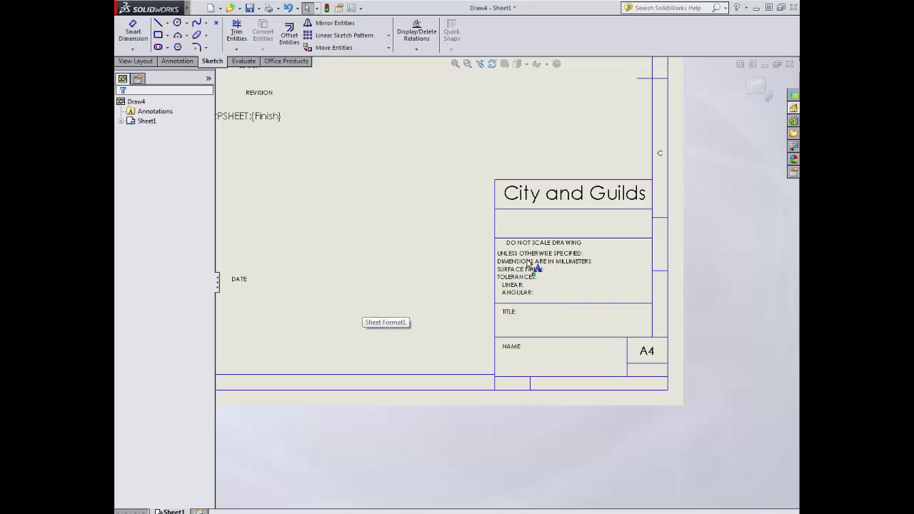
click(530, 306)
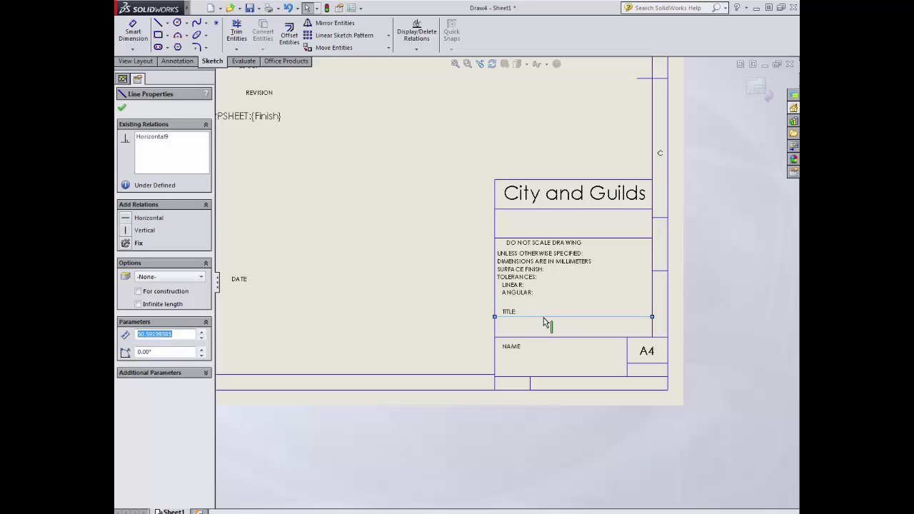
drag(521, 319, 509, 326)
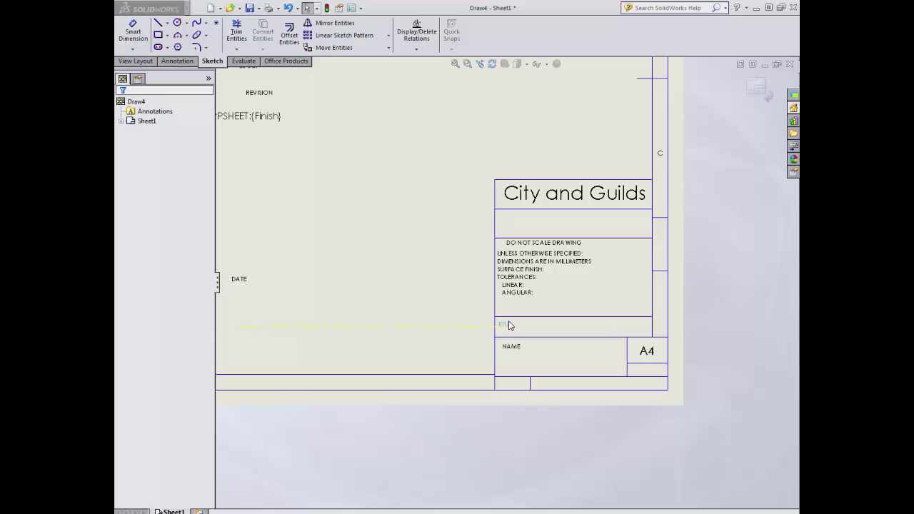
click(551, 308)
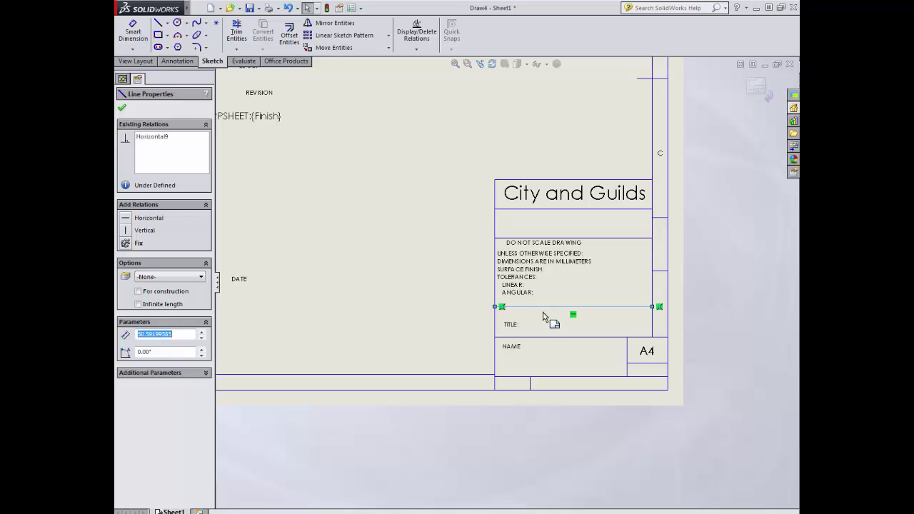
click(520, 273)
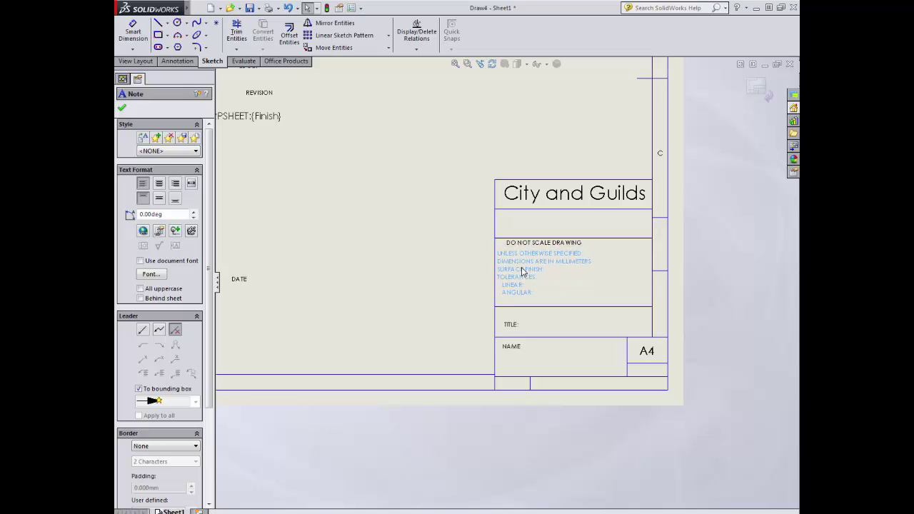
click(511, 308)
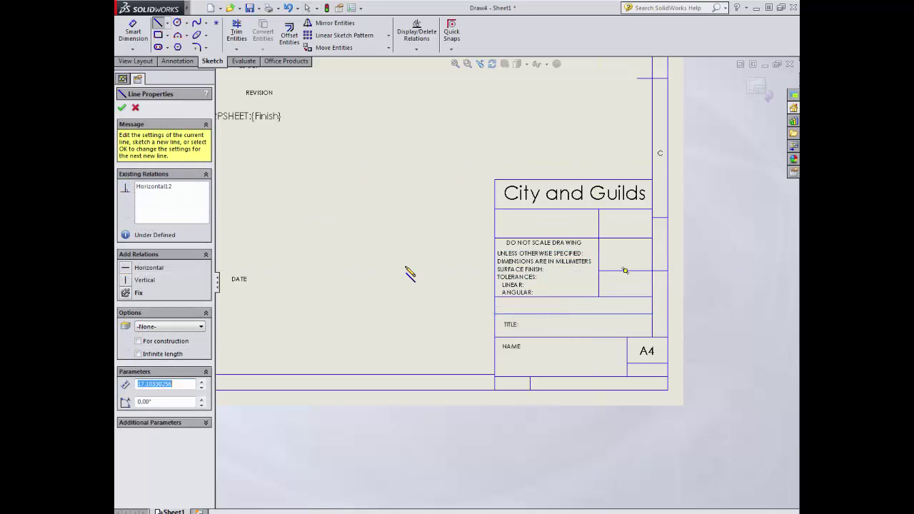
scroll(411, 275, up, 2)
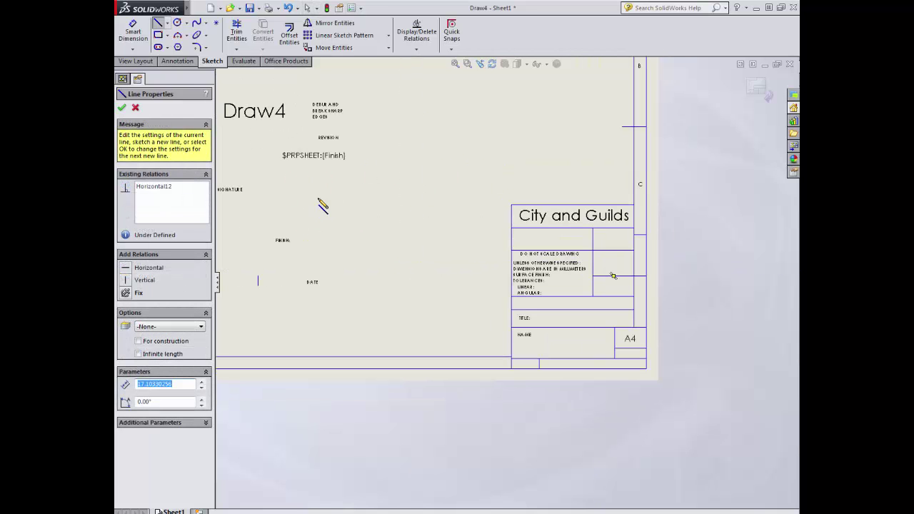
click(121, 108)
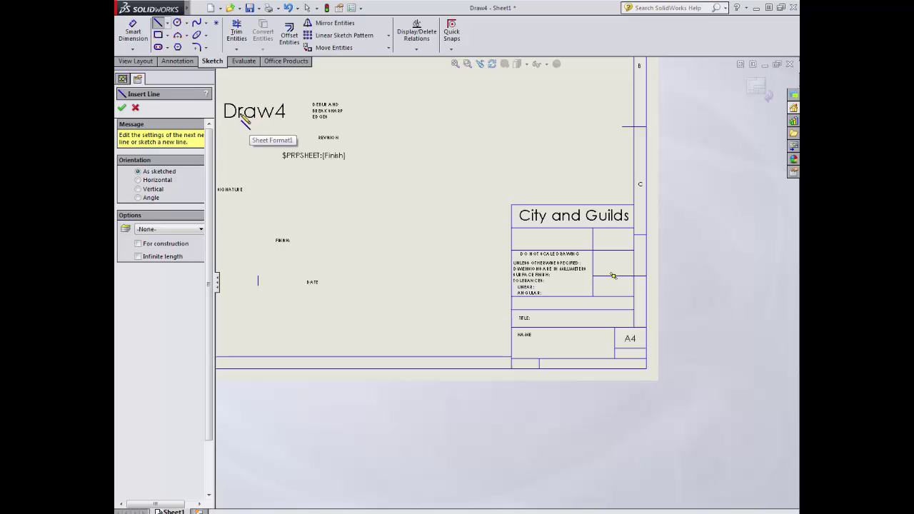
- Move the Draw4 note into the title block and set its font size to 16
click(122, 107)
drag(243, 117, 566, 322)
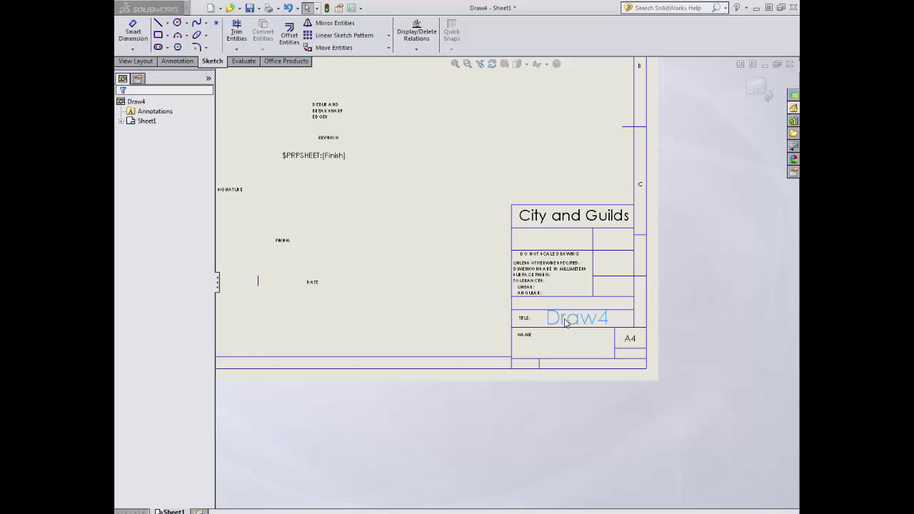
double_click(565, 320)
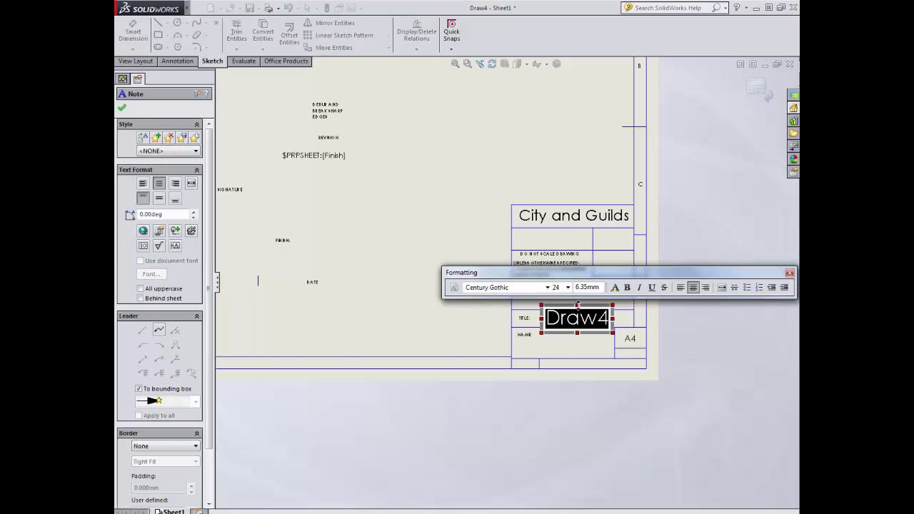
click(568, 288)
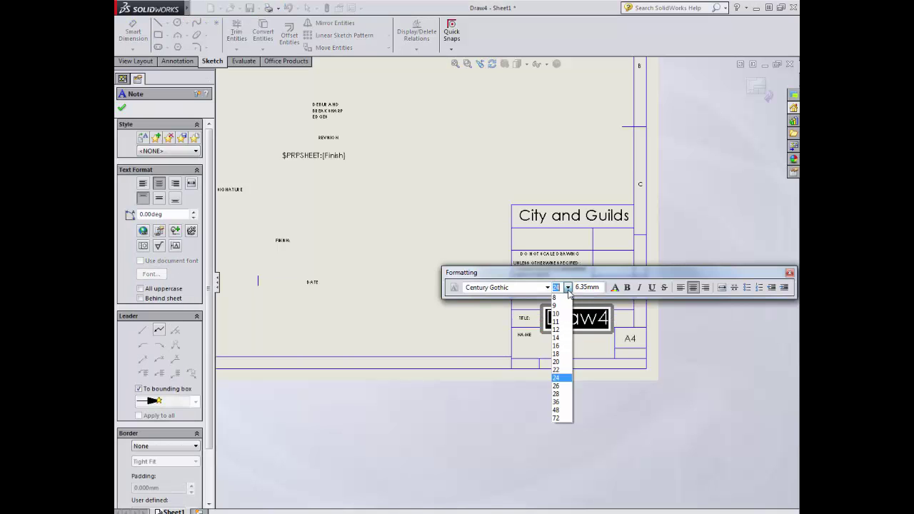
click(568, 347)
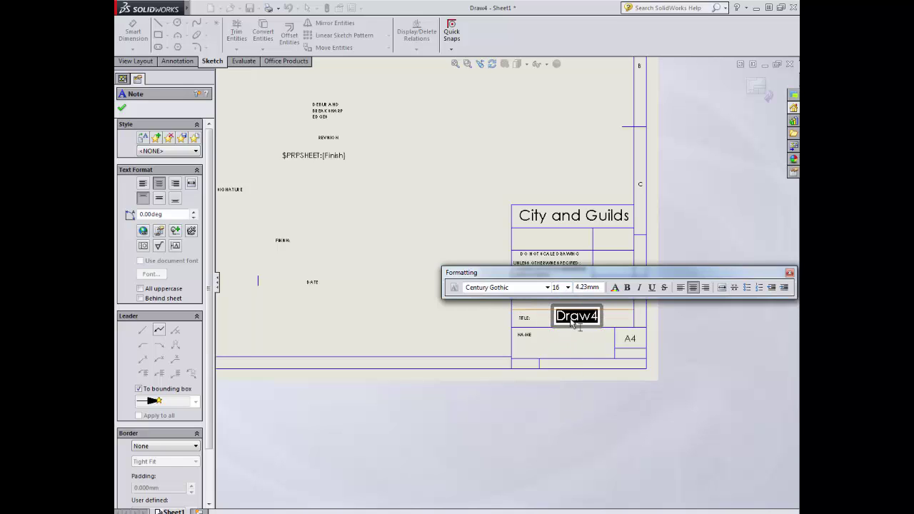
click(481, 327)
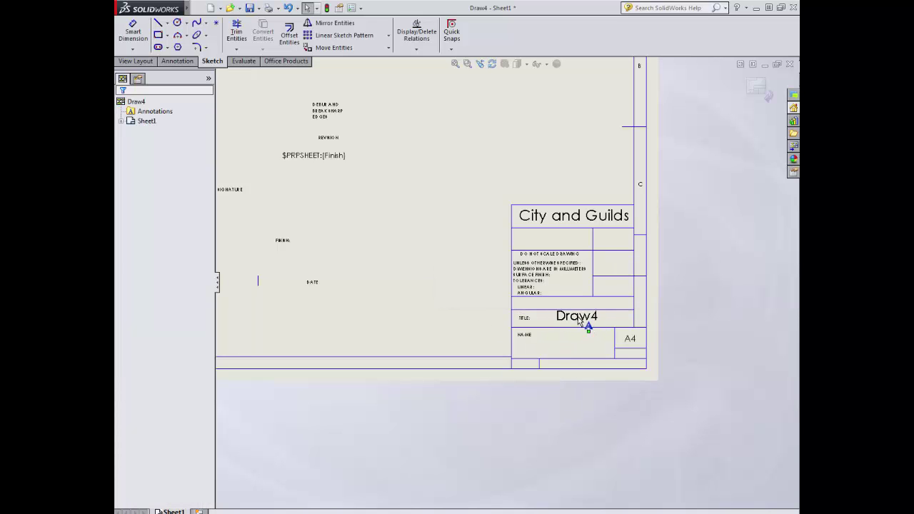
- Nudge the Draw4 note left and down so it sits within the TITLE cell
drag(580, 321, 564, 326)
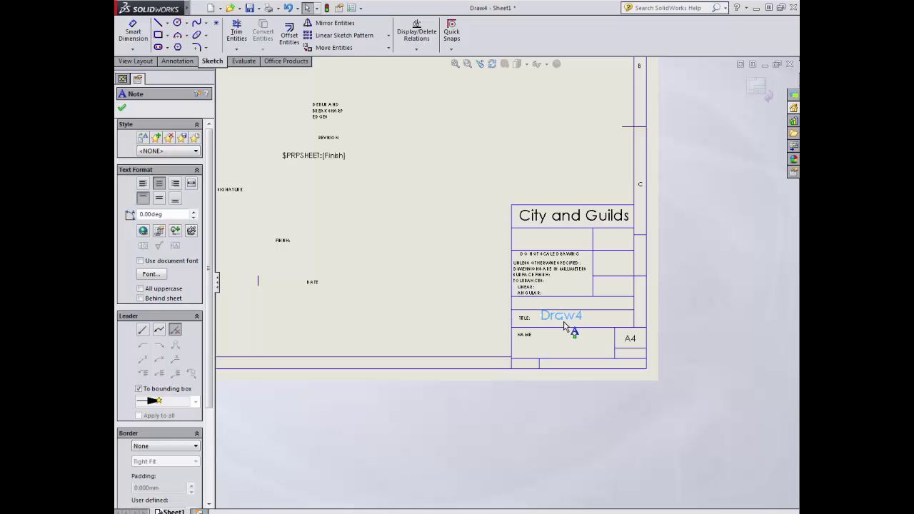
scroll(564, 326, up, 4)
scroll(540, 302, down, 8)
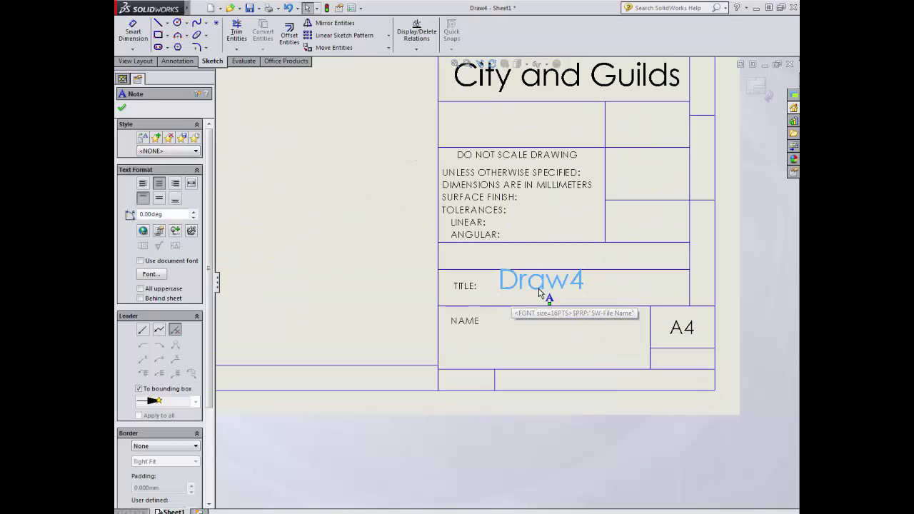
drag(535, 296, 536, 305)
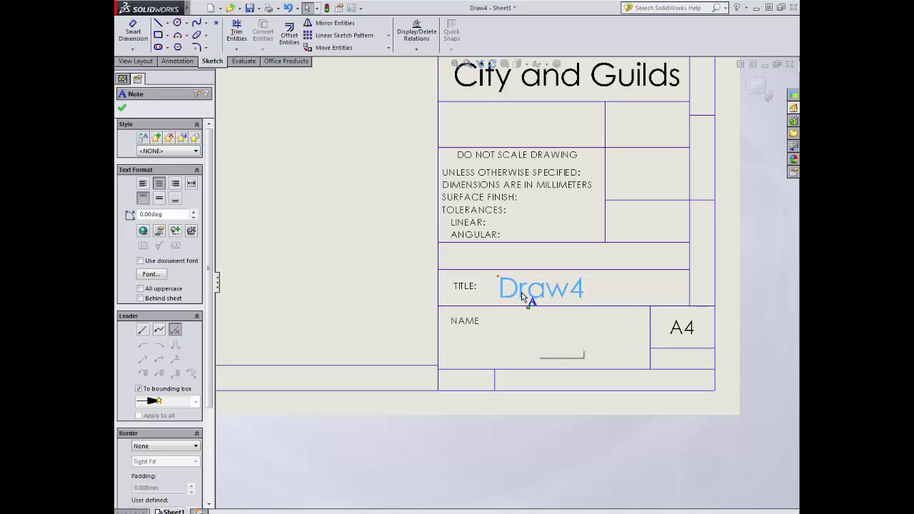
right_click(522, 297)
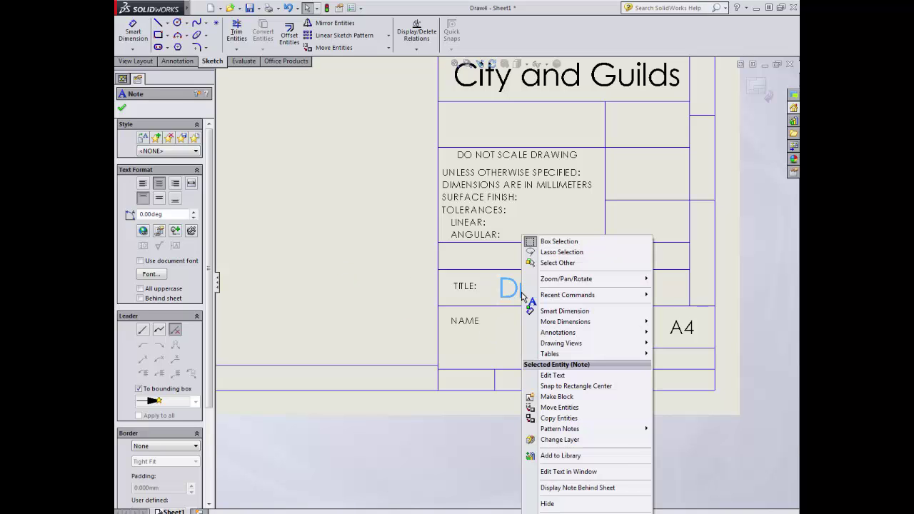
click(384, 321)
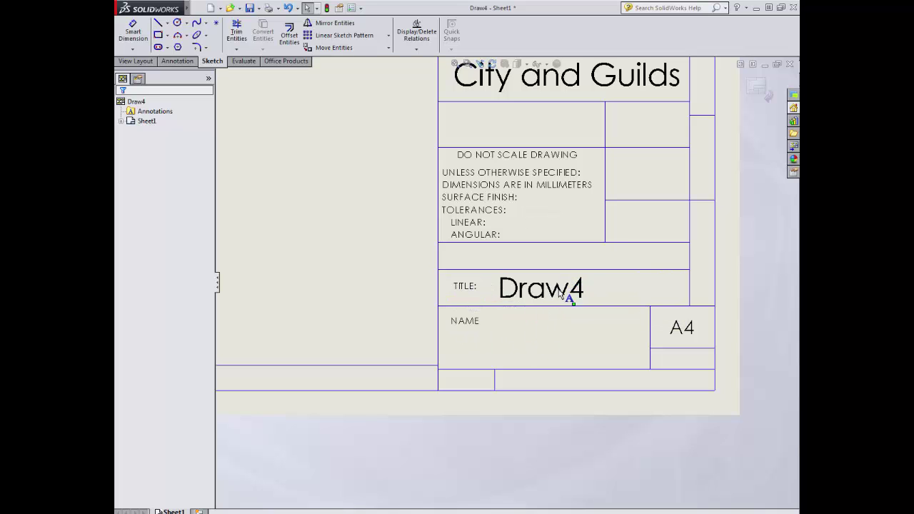
- Ctrl-drag a copy of the Draw4 note from the TITLE row into the NAME box
scroll(343, 200, up, 5)
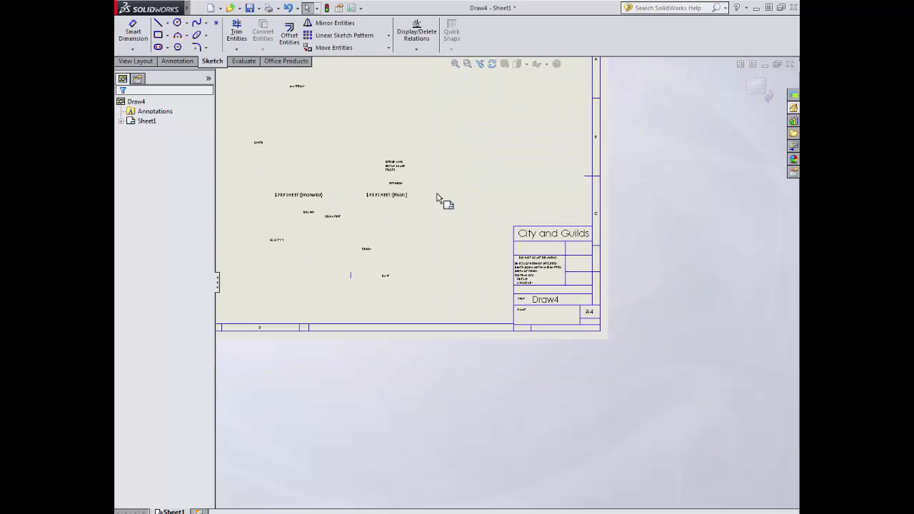
scroll(564, 302, down, 2)
scroll(564, 315, down, 3)
scroll(522, 329, down, 1)
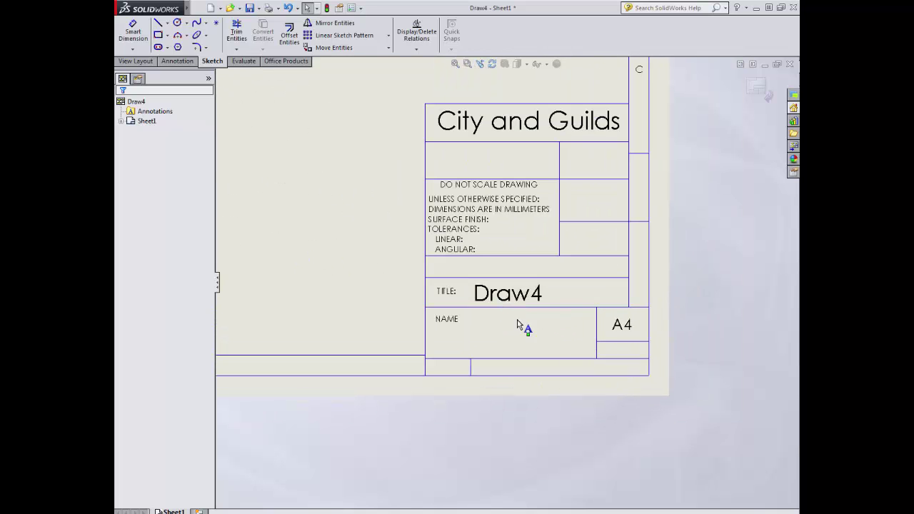
double_click(508, 295)
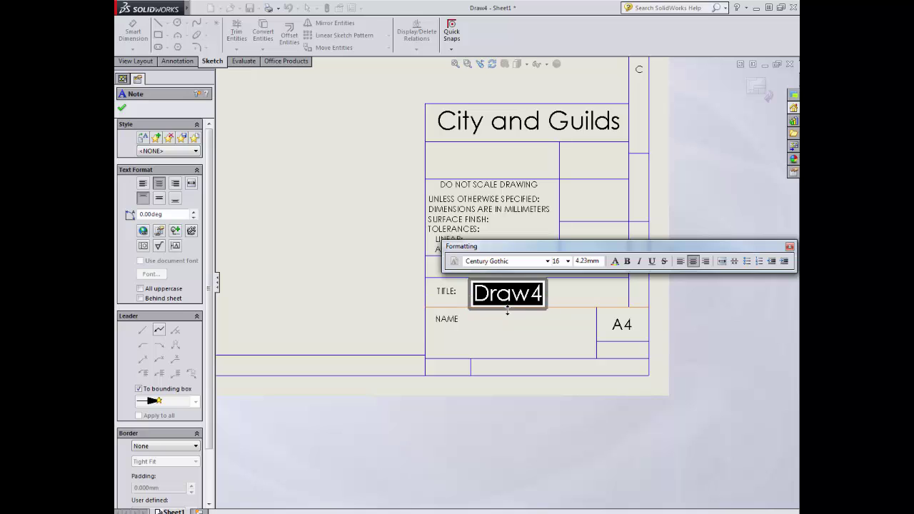
click(372, 267)
mouse_move(510, 298)
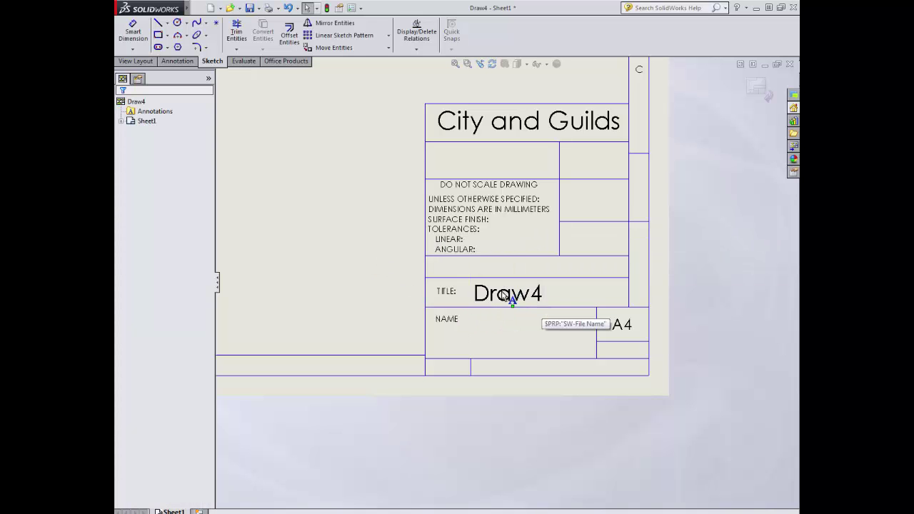
click(508, 298)
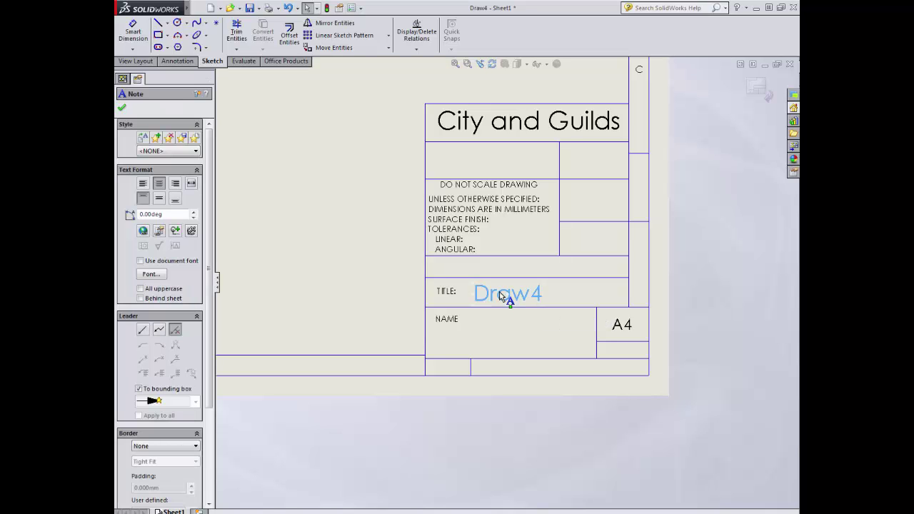
drag(500, 296, 491, 304)
click(340, 269)
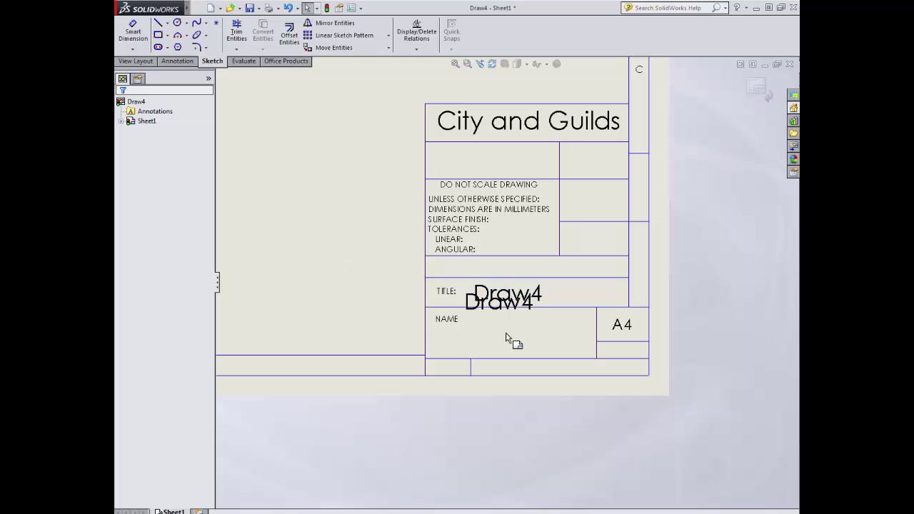
mouse_move(490, 310)
mouse_down()
mouse_move(495, 339)
mouse_move(467, 300)
mouse_move(480, 338)
mouse_move(471, 338)
mouse_move(485, 310)
mouse_move(479, 300)
mouse_move(489, 297)
mouse_up()
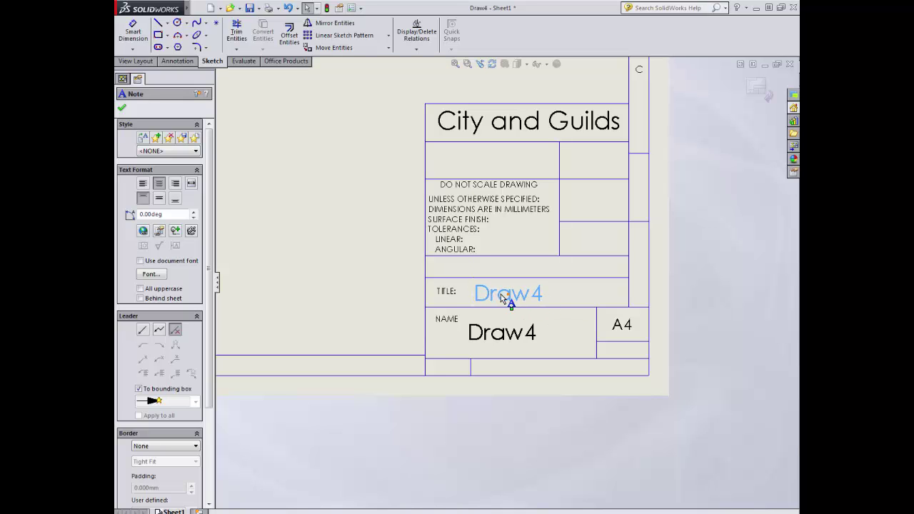
- Replace the copied note's text with the student's full name at size 12
double_click(503, 332)
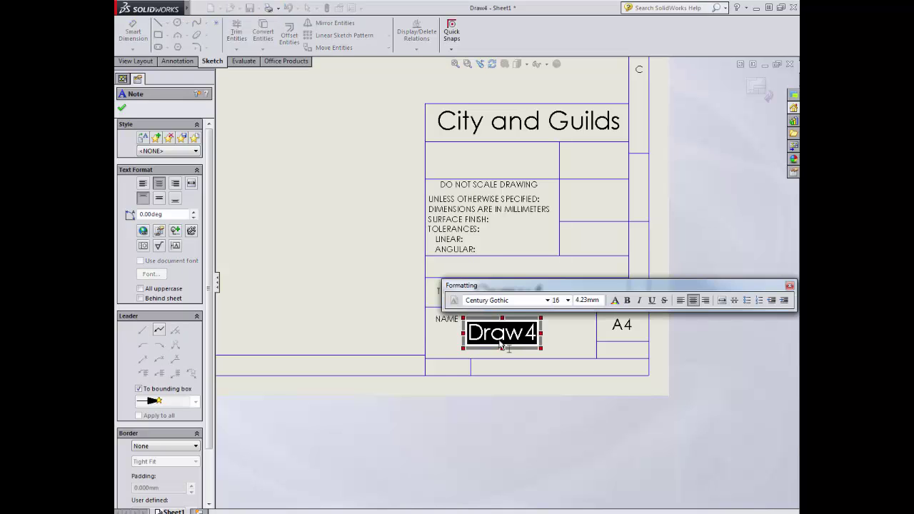
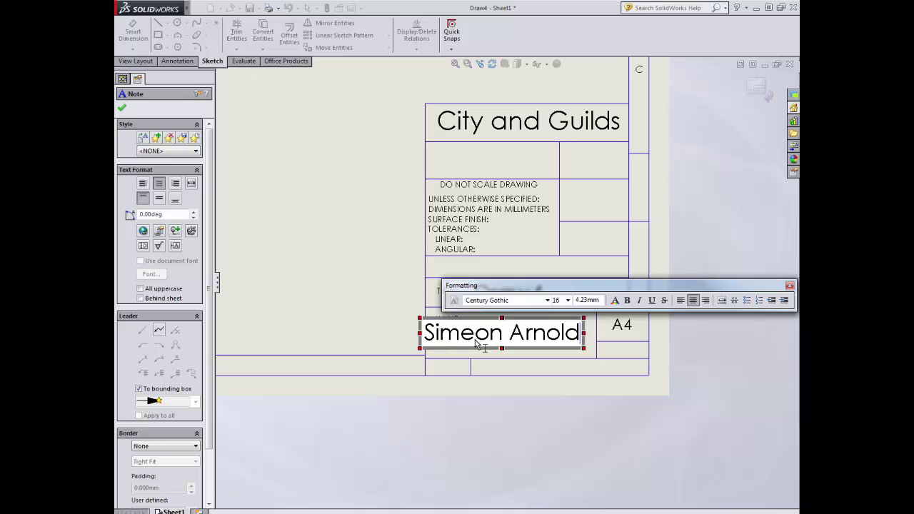
drag(425, 333, 593, 334)
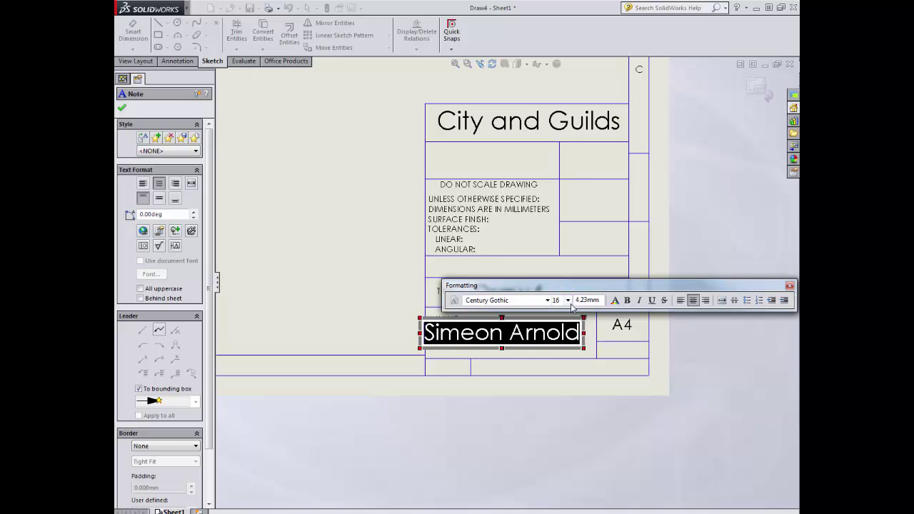
click(569, 300)
click(561, 344)
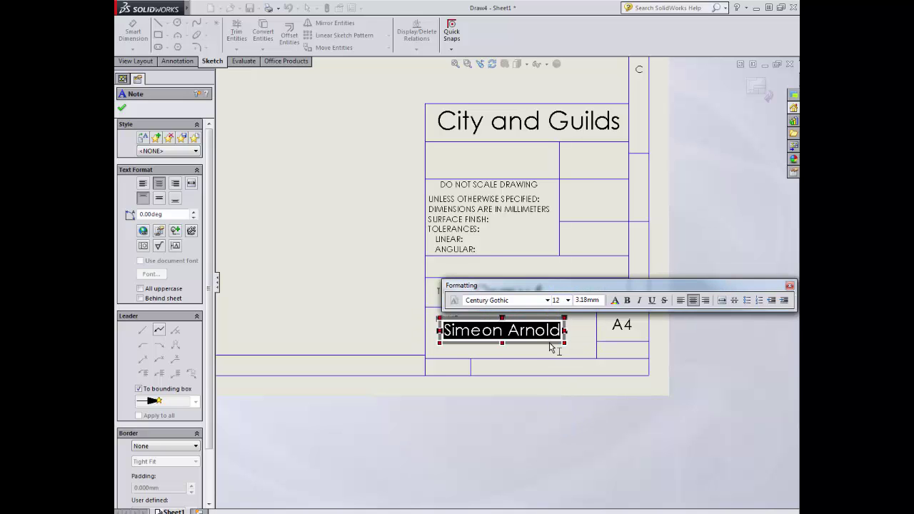
click(551, 348)
click(556, 360)
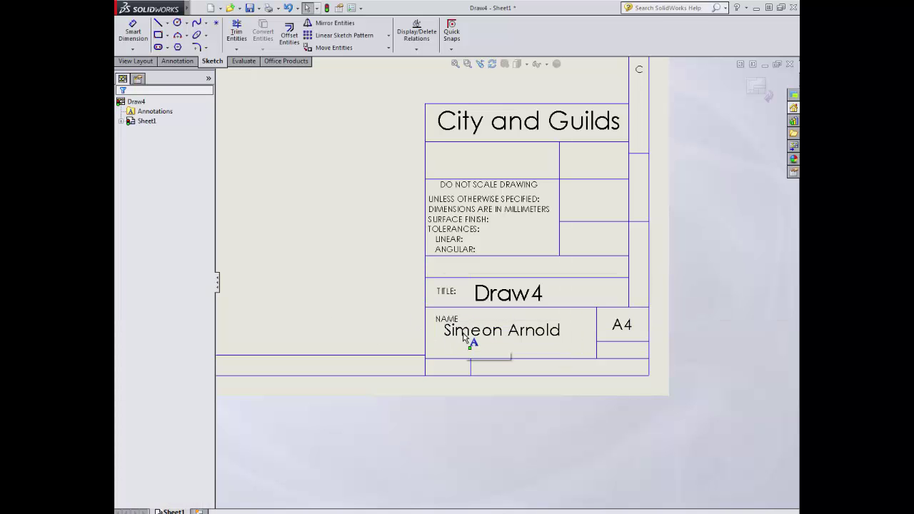
- Shift the name note right and down in the NAME box, then bring up the reference image
drag(464, 338, 493, 348)
click(389, 266)
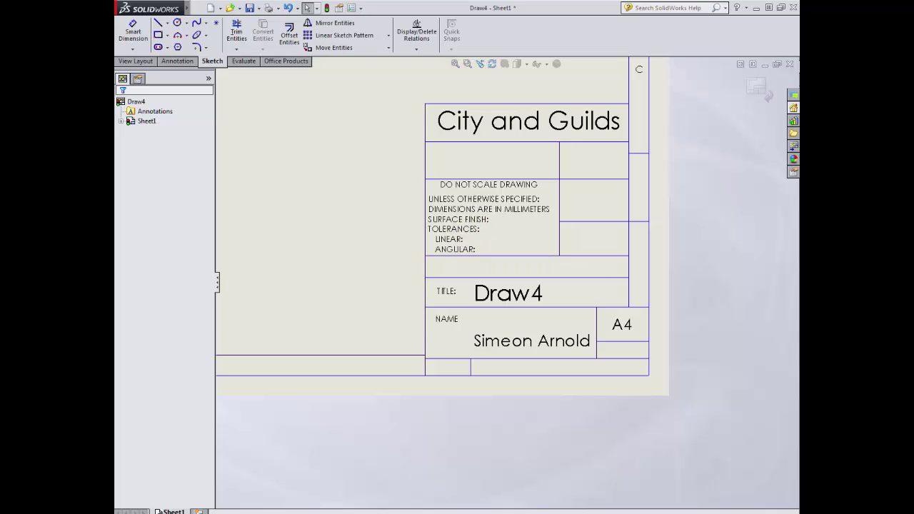
key(alt+Tab)
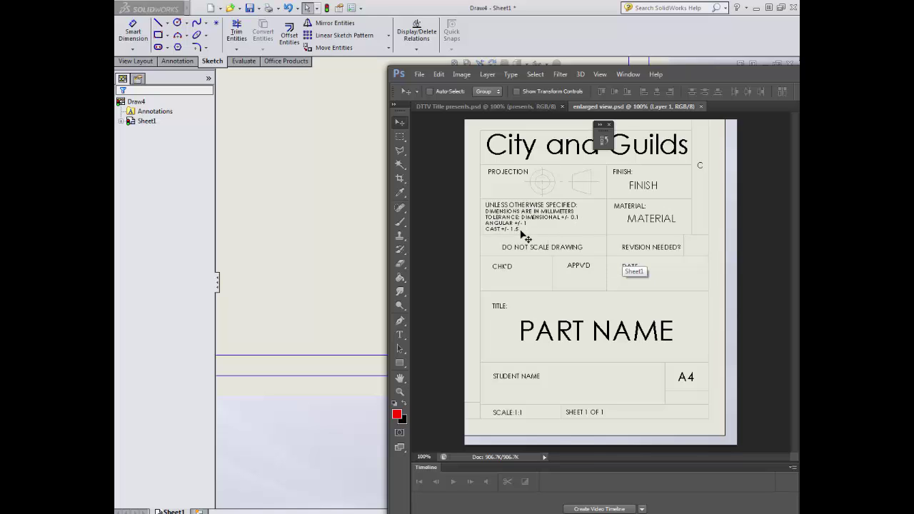
drag(668, 74, 799, 75)
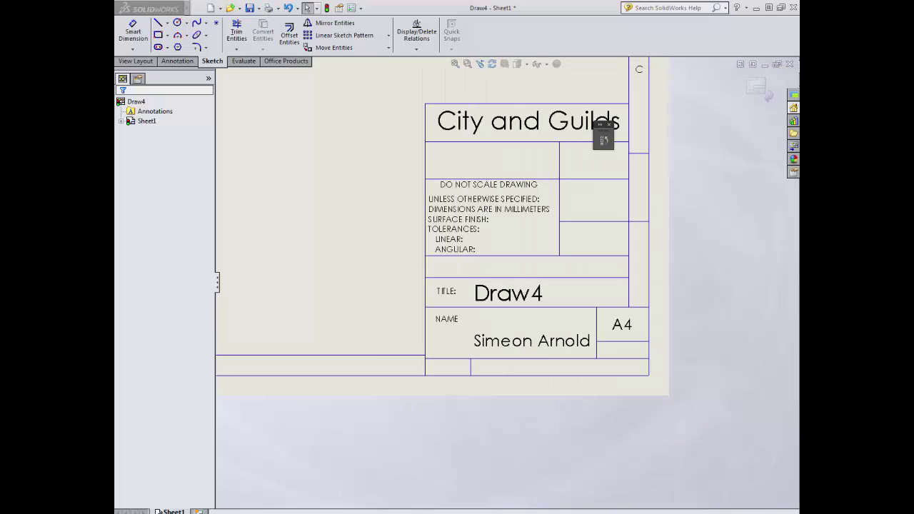
- Edit the spec note to give surface finish, tolerances and angular +/- 0.1, and replace LINEAR with CAST: +/- 1.5
click(493, 226)
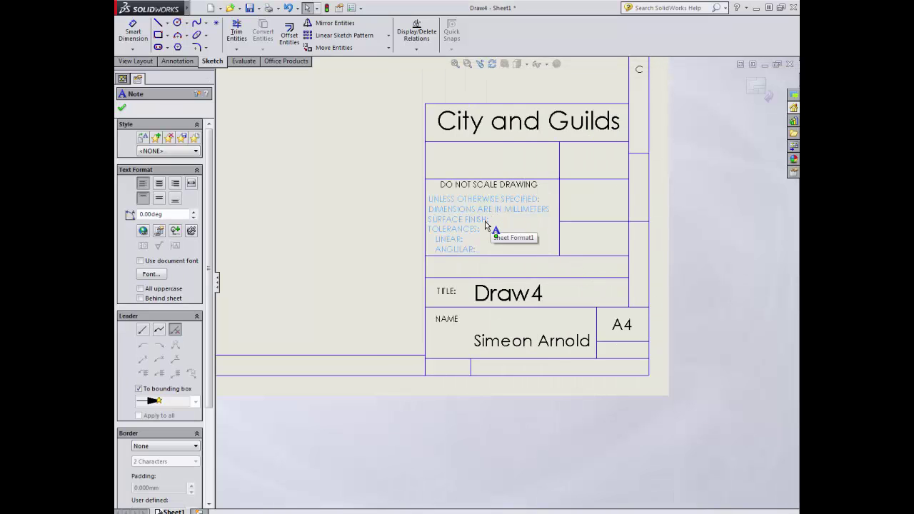
double_click(492, 226)
click(497, 224)
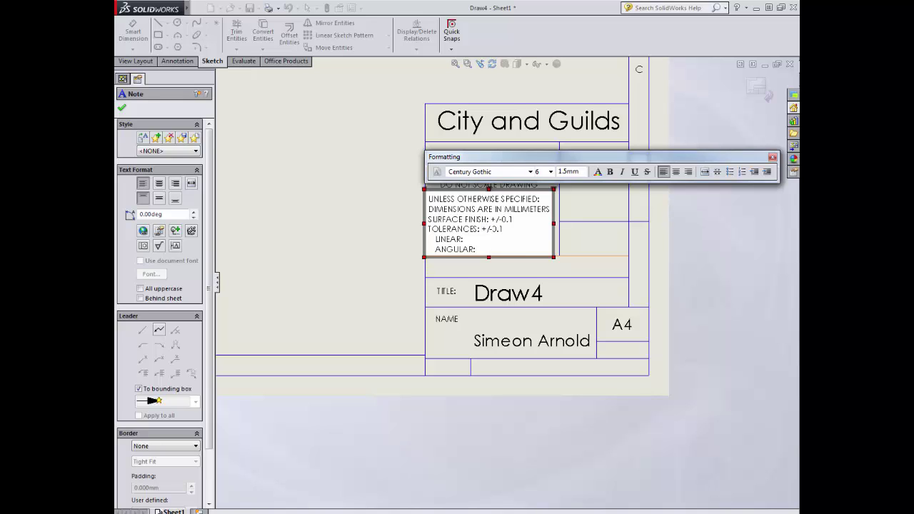
click(479, 240)
key(BackSpace)
key(BackSpace)
key(BackSpace)
text(- 0.)
text( 1.0)
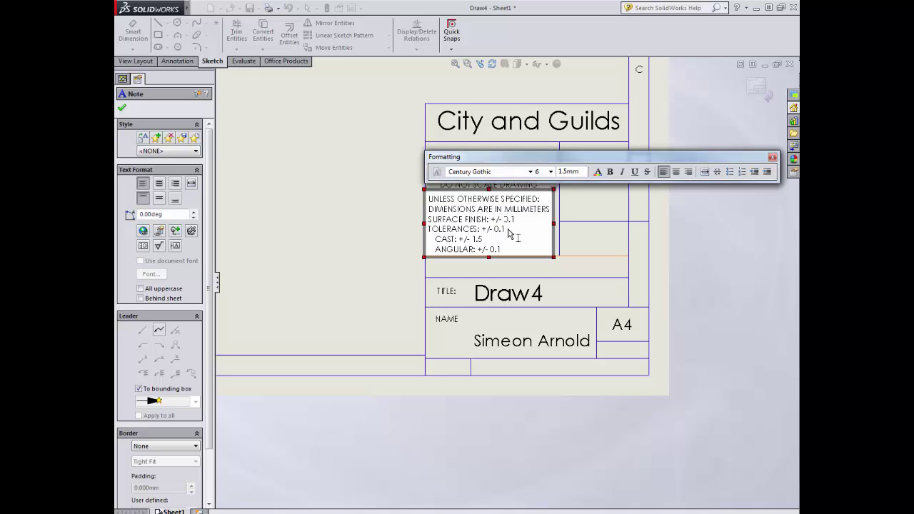
click(390, 243)
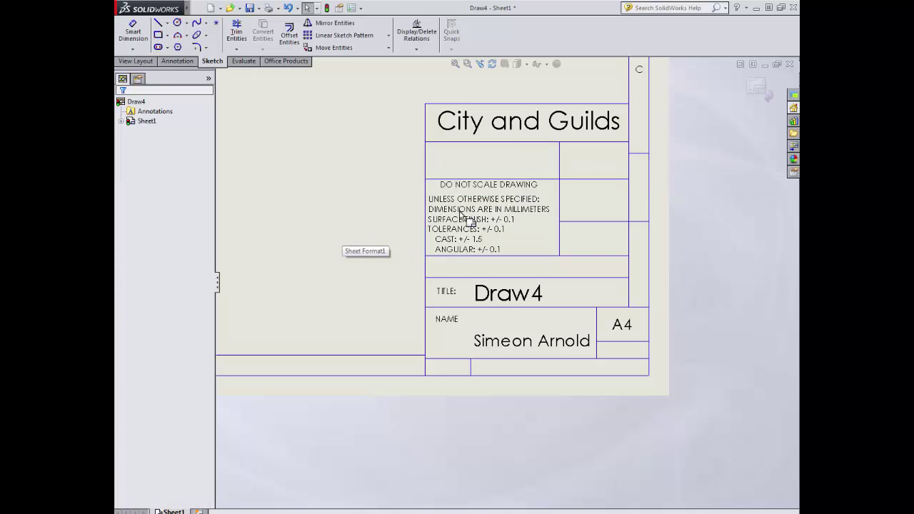
key(alt+Tab)
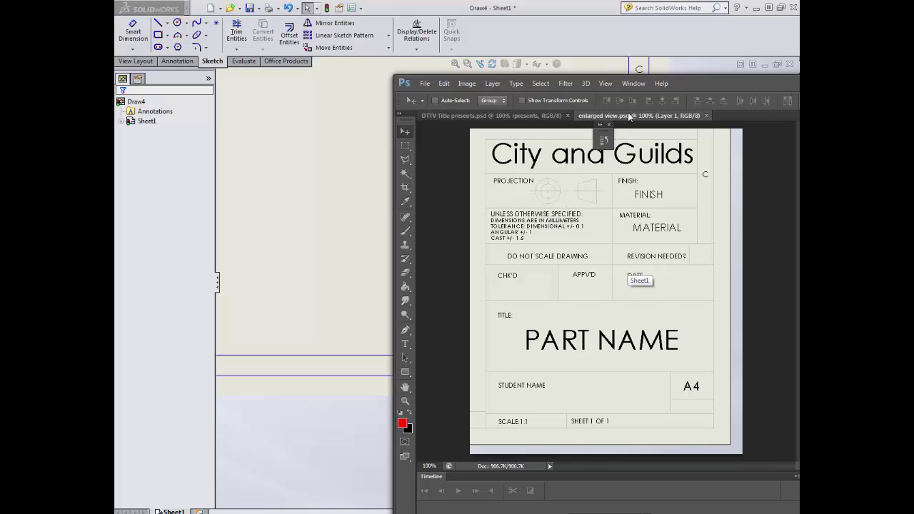
drag(702, 76, 800, 78)
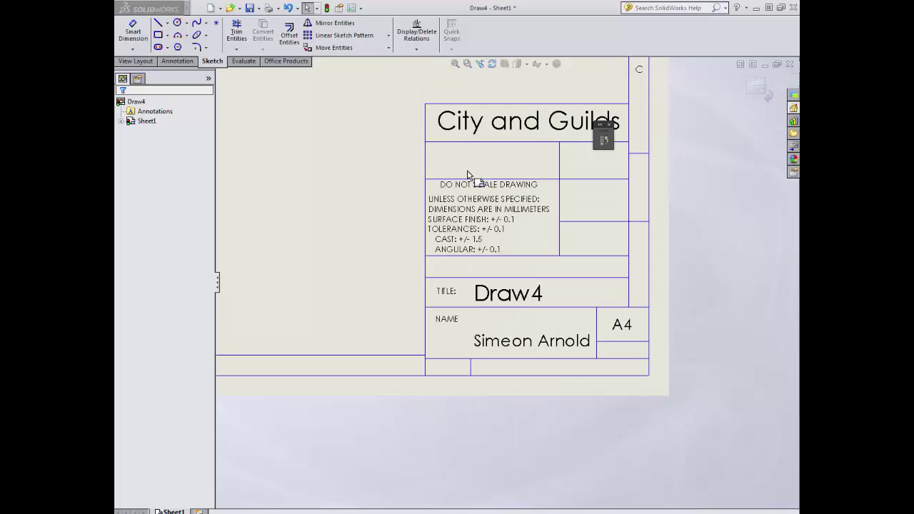
- Drag FINISH: into the right-hand cell under the City and Guilds heading, then pick up DATE
click(386, 185)
scroll(357, 154, down, 1)
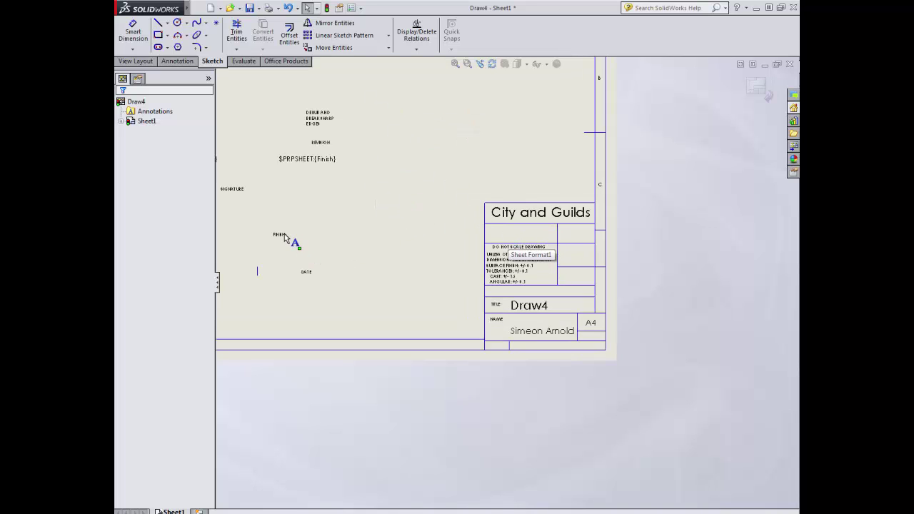
drag(284, 234, 570, 233)
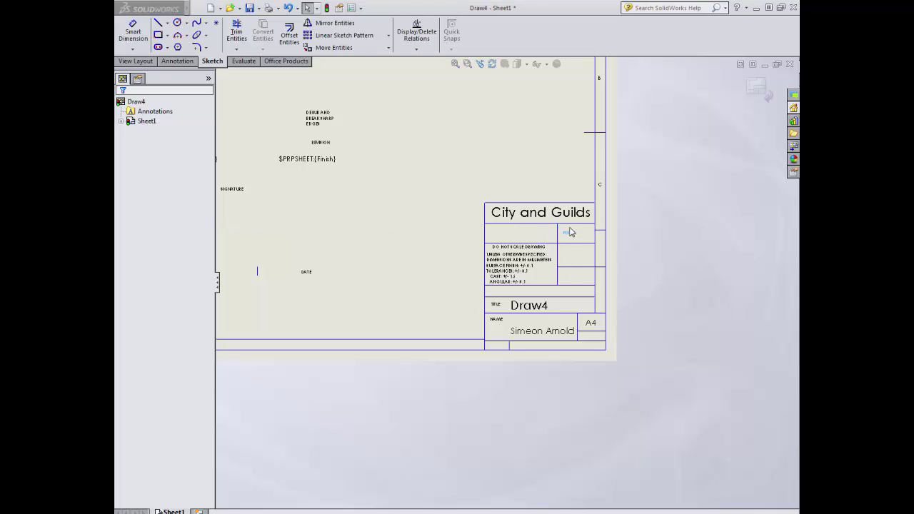
scroll(569, 233, down, 5)
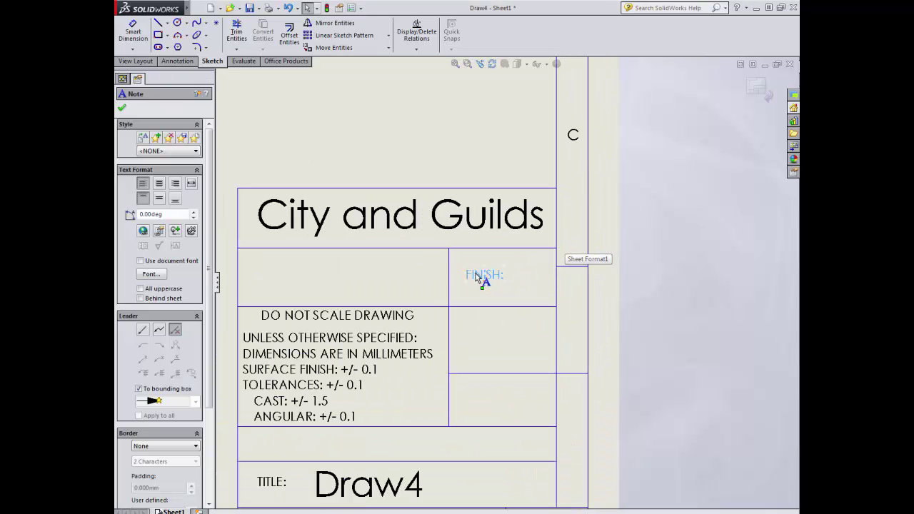
scroll(490, 292, up, 5)
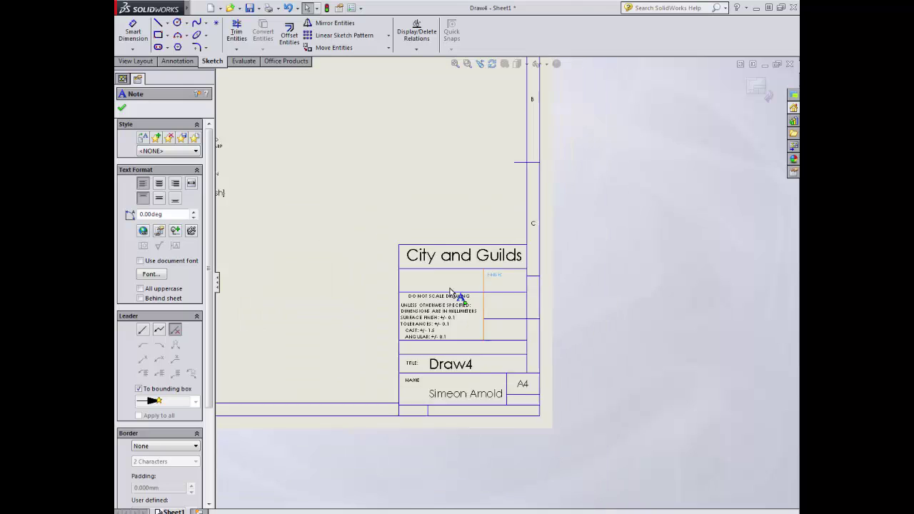
drag(243, 320, 427, 367)
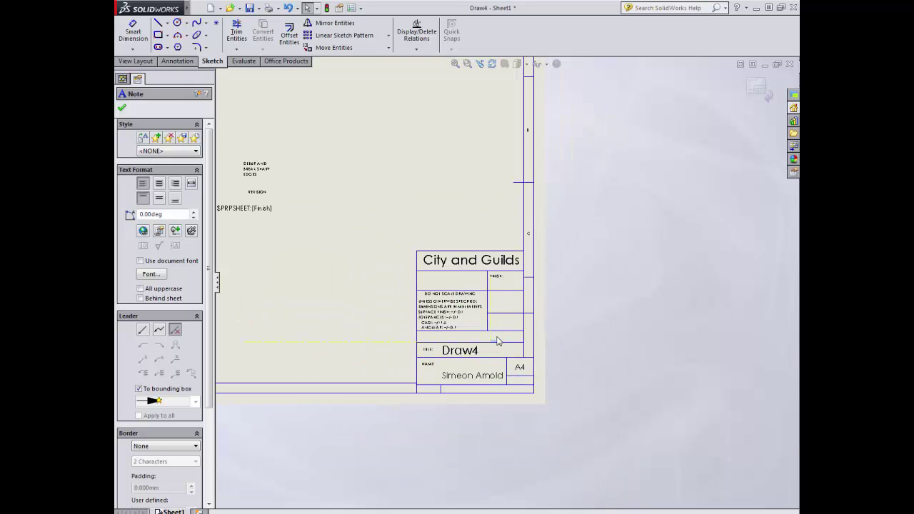
scroll(498, 337, down, 5)
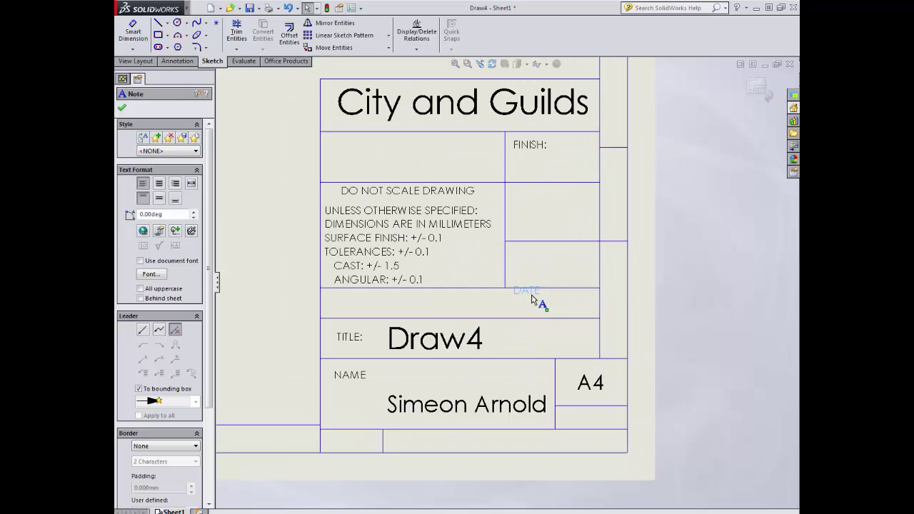
- Drop DATE in the row above TITLE and draw two vertical dividers splitting that row into three cells
click(525, 301)
key(l)
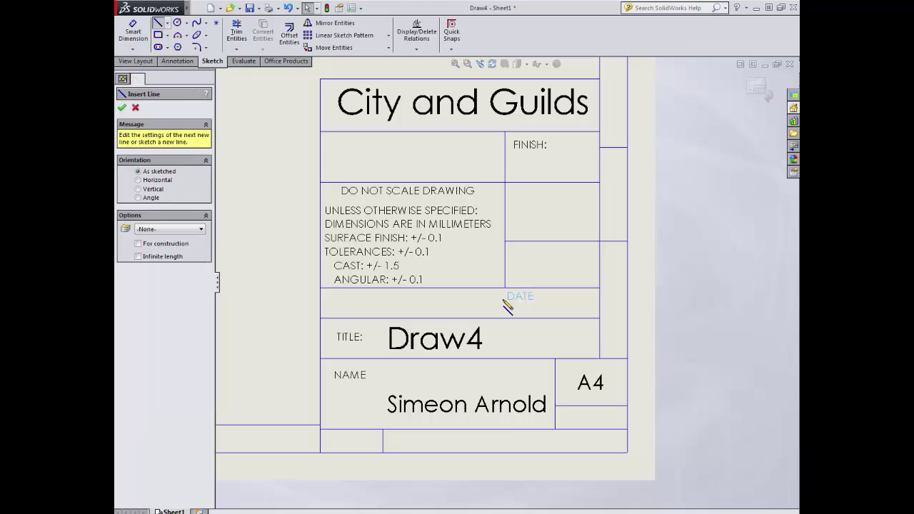
drag(505, 289, 505, 318)
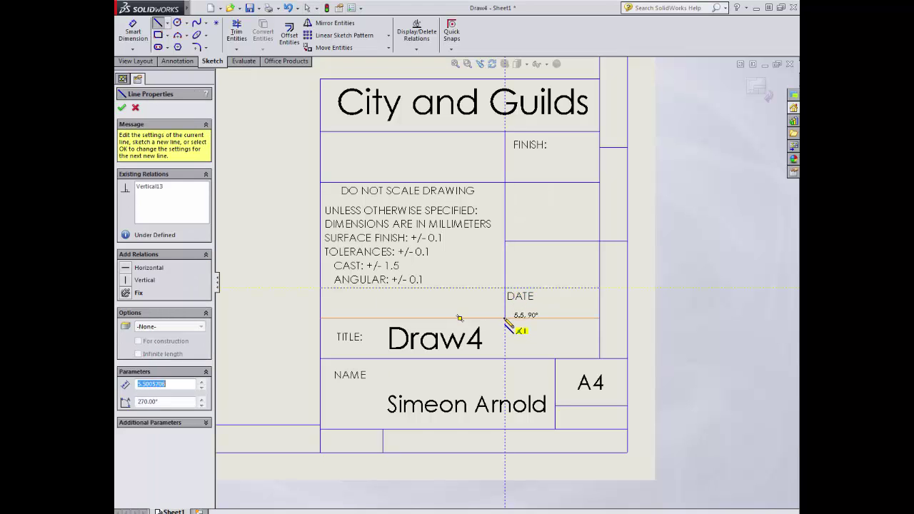
key(Escape)
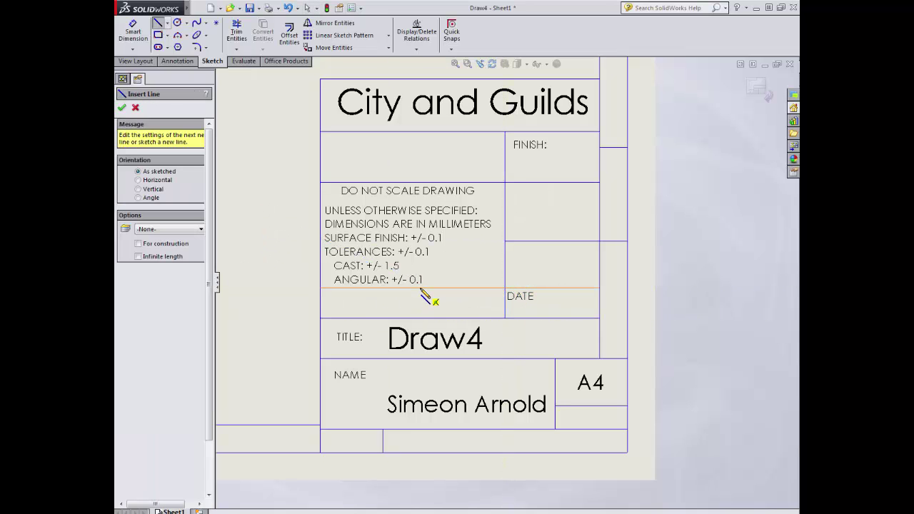
click(419, 287)
click(419, 317)
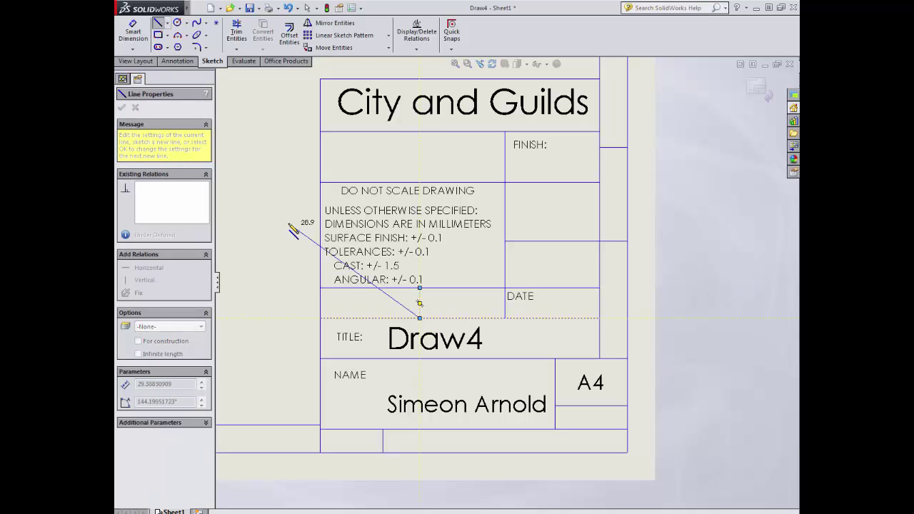
key(Escape)
scroll(322, 252, up, 5)
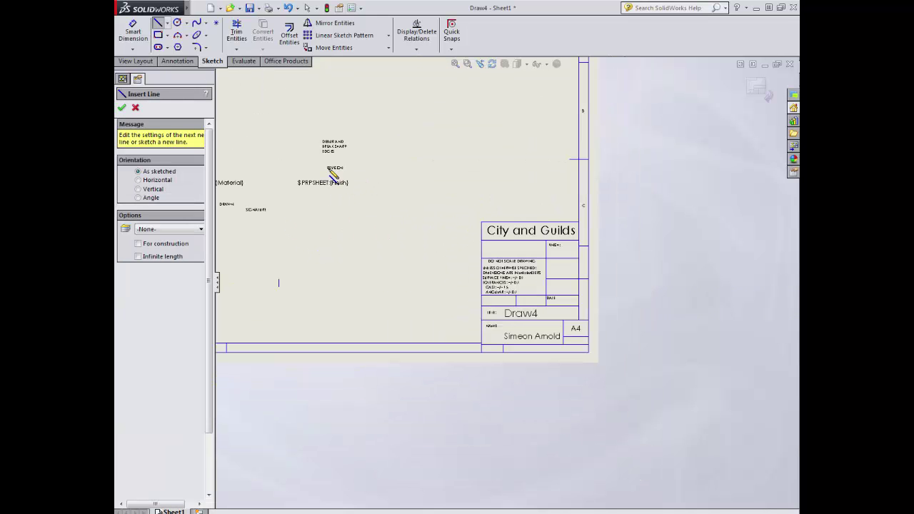
key(Escape)
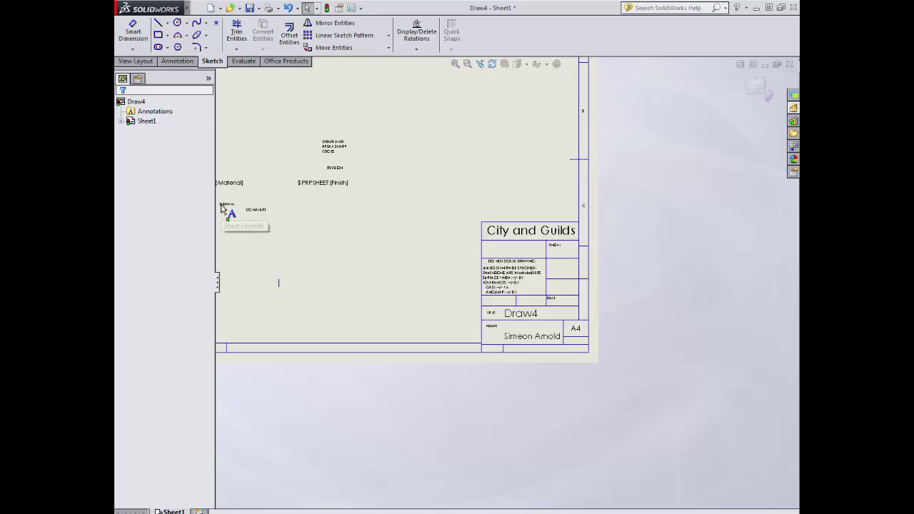
- Move the DRAWN note into the left cell and retype it as CHK'D
click(492, 305)
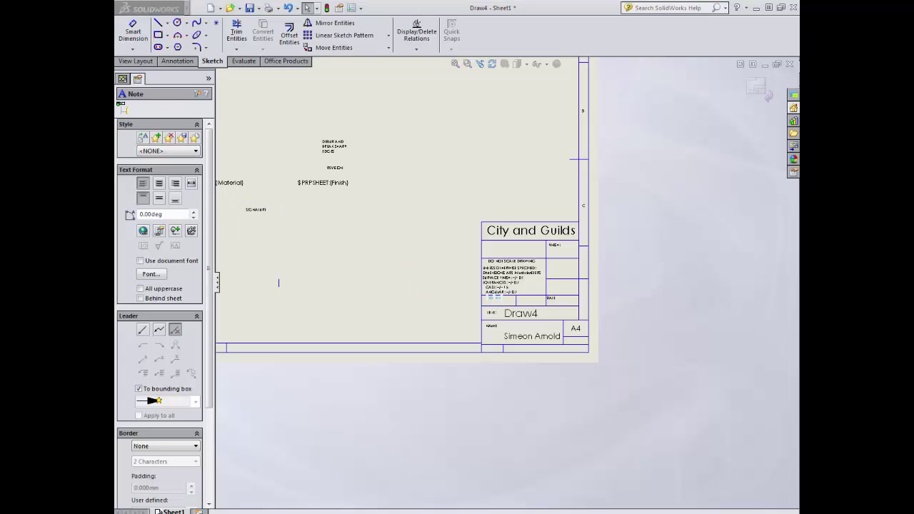
scroll(492, 305, down, 6)
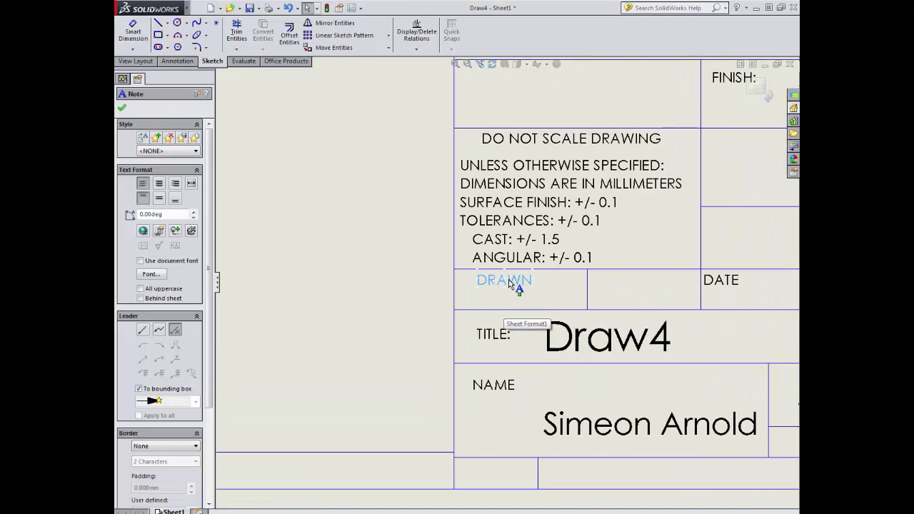
double_click(509, 282)
text(CHKD)
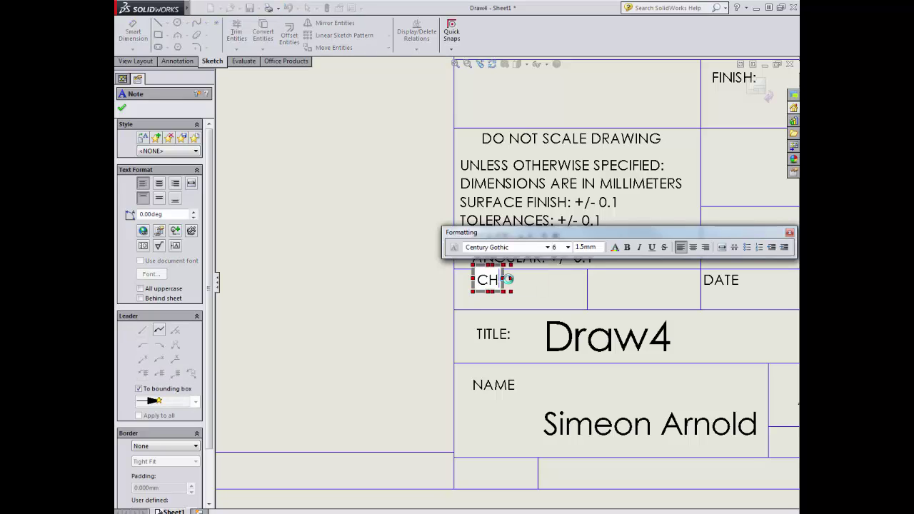
click(322, 281)
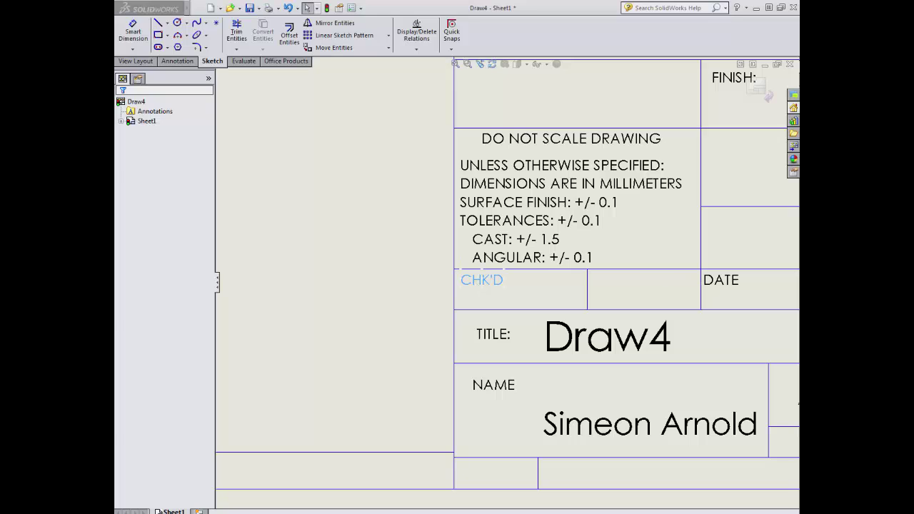
- Copy the CHK'D label into the middle cell and change it to APPV'D
click(486, 281)
click(395, 306)
click(472, 283)
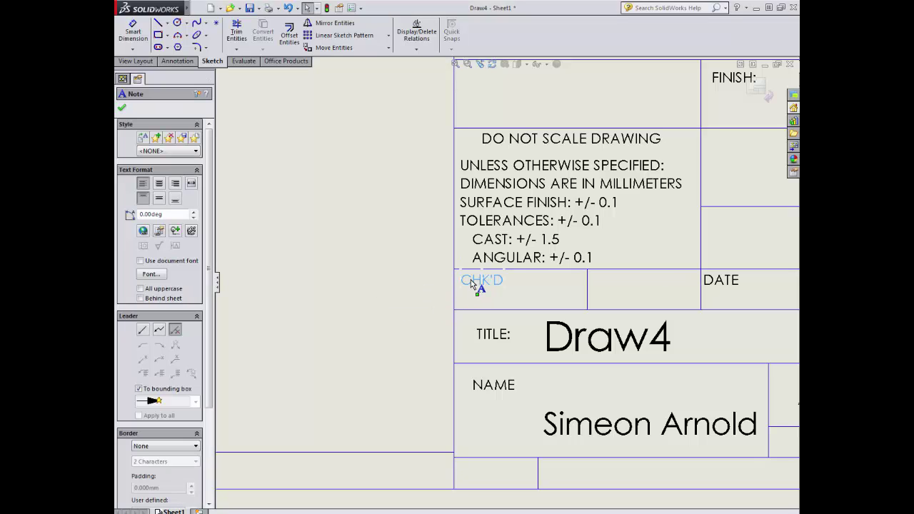
drag(471, 282, 619, 288)
click(423, 303)
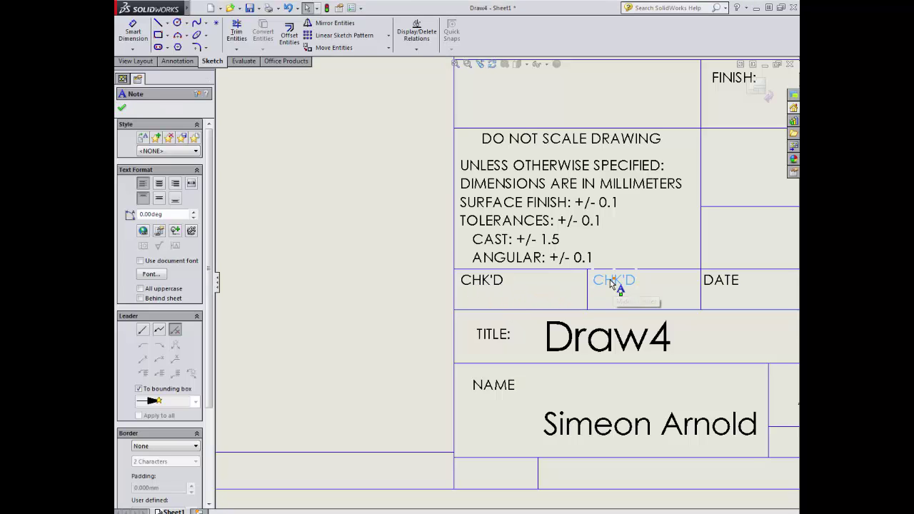
double_click(618, 286)
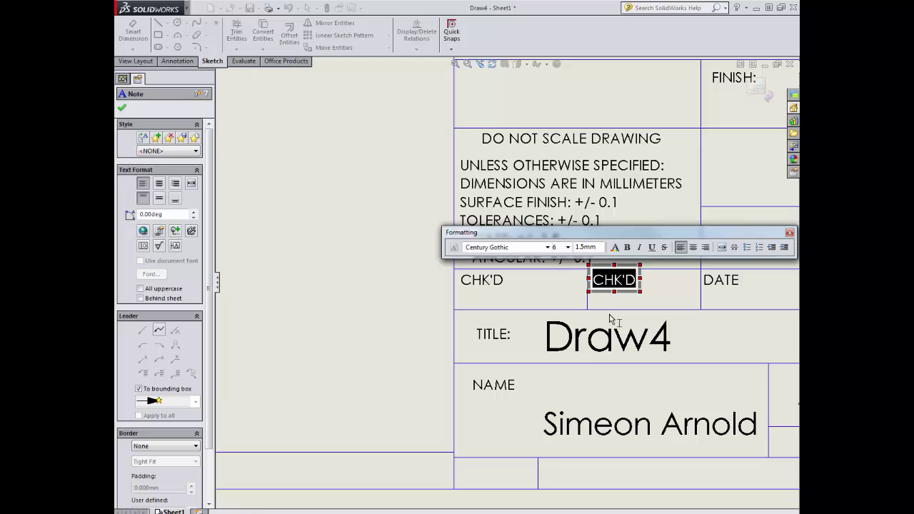
text(APPR)
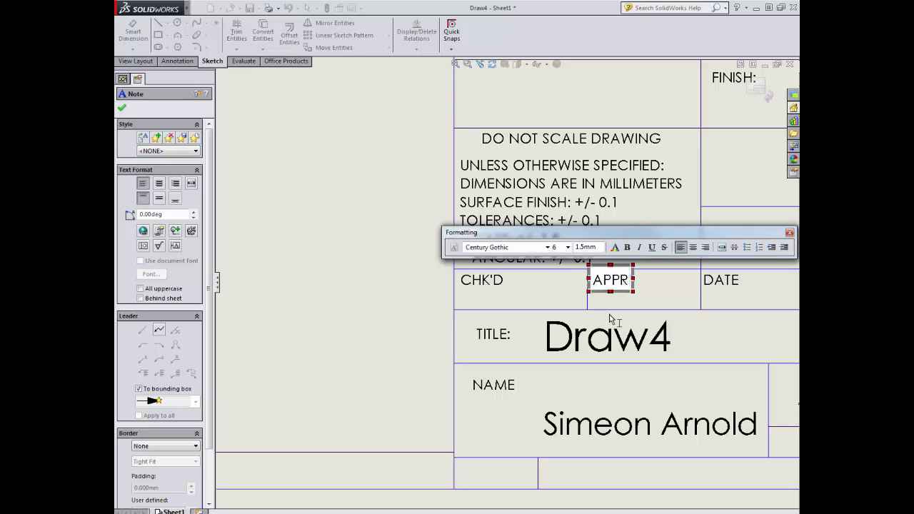
key(BackSpace)
text(V'D)
key(Escape)
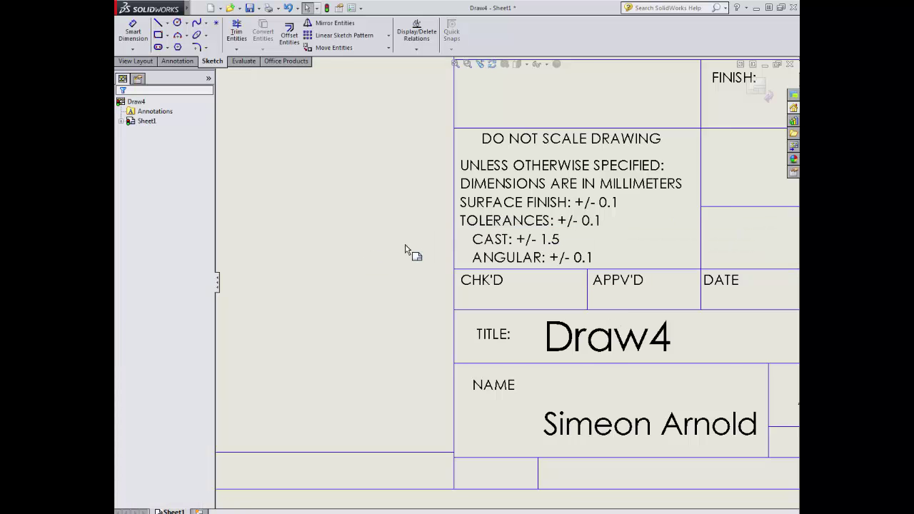
scroll(422, 255, up, 5)
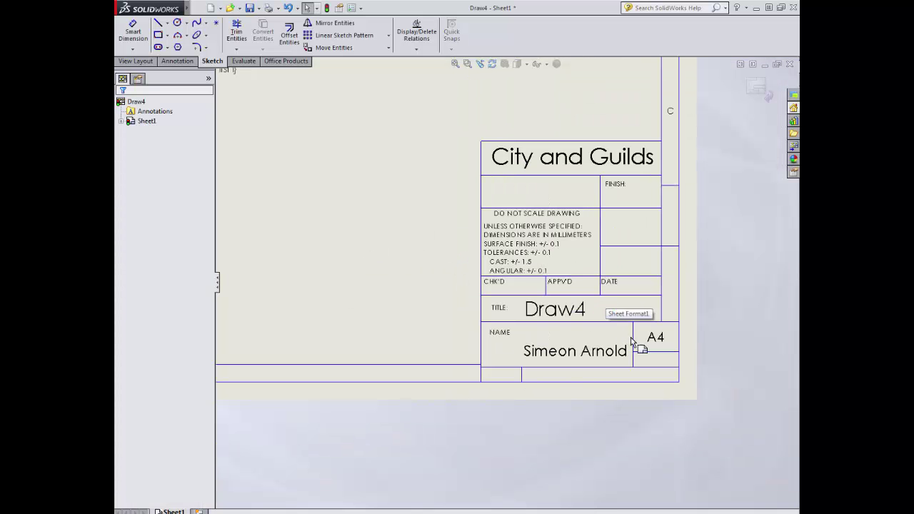
- Place the SCALE:1:1 note in the title block's bottom cell
scroll(431, 257, up, 3)
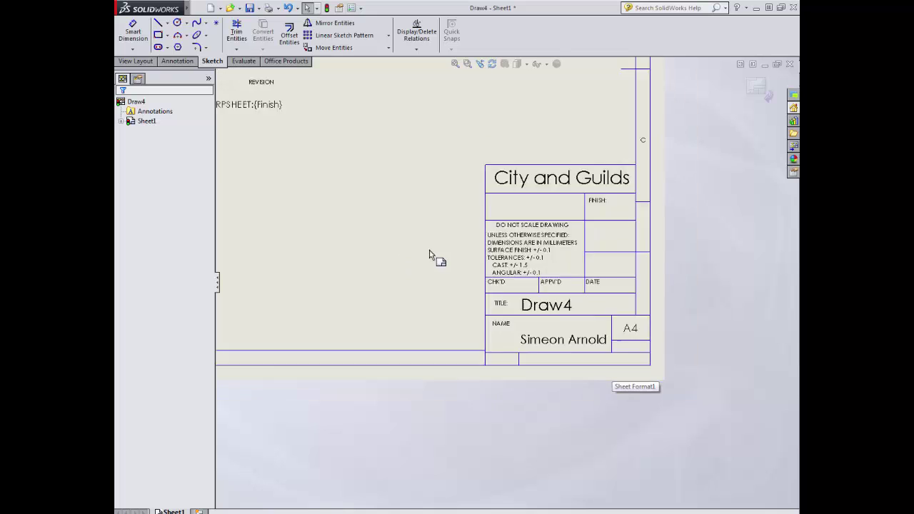
scroll(265, 236, down, 1)
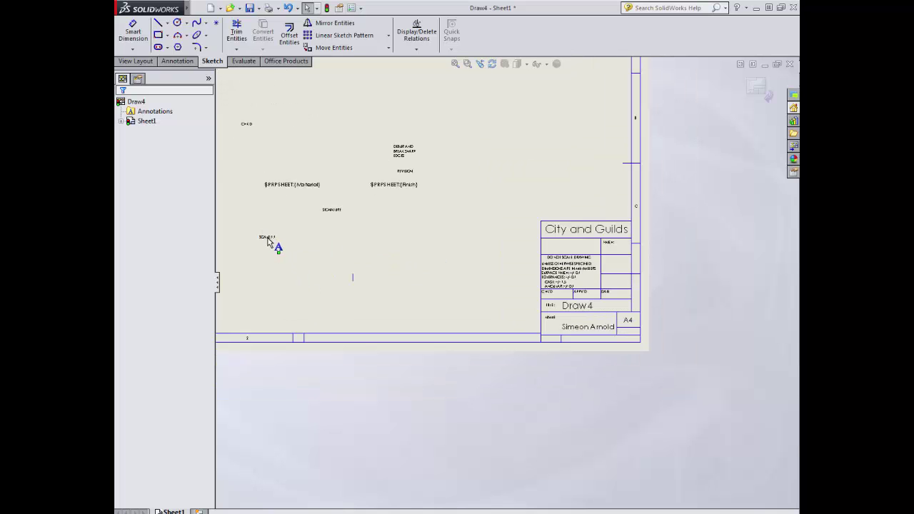
drag(268, 243, 517, 331)
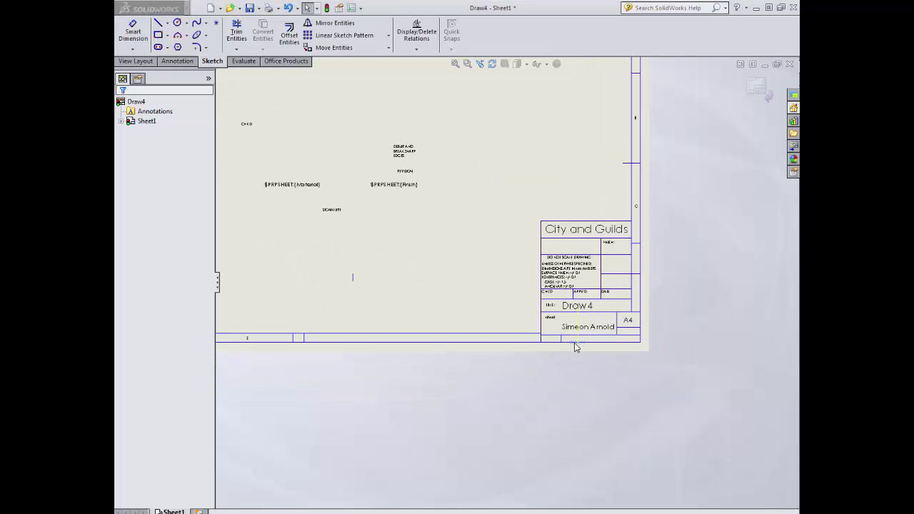
drag(577, 347, 577, 346)
scroll(597, 358, down, 6)
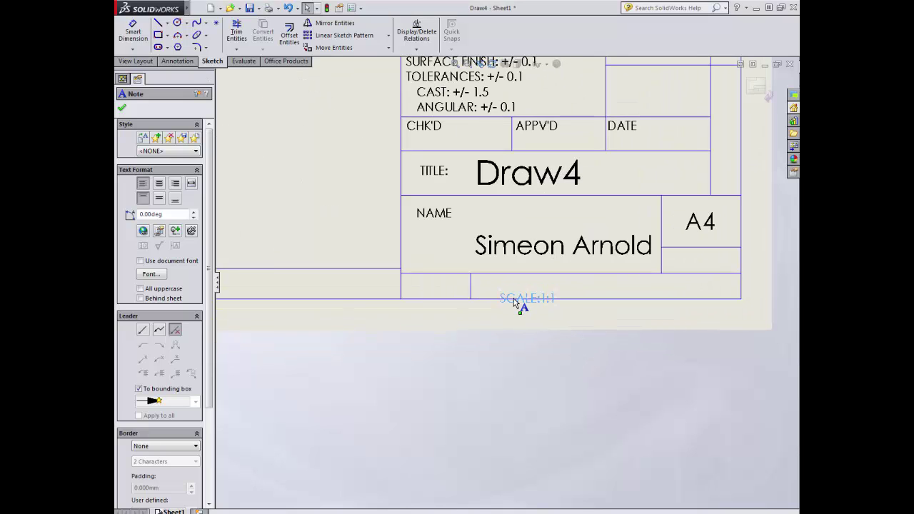
drag(513, 299, 491, 291)
scroll(328, 228, up, 6)
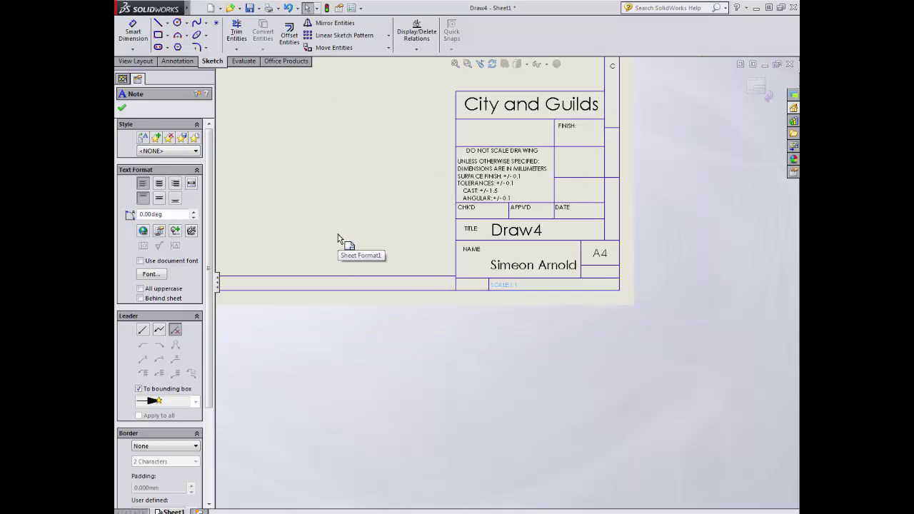
key(Escape)
- Bring the $PRPSHEET:{Finish} property note up beside the FINISH: label in the title block
scroll(538, 275, down, 3)
scroll(538, 275, down, 2)
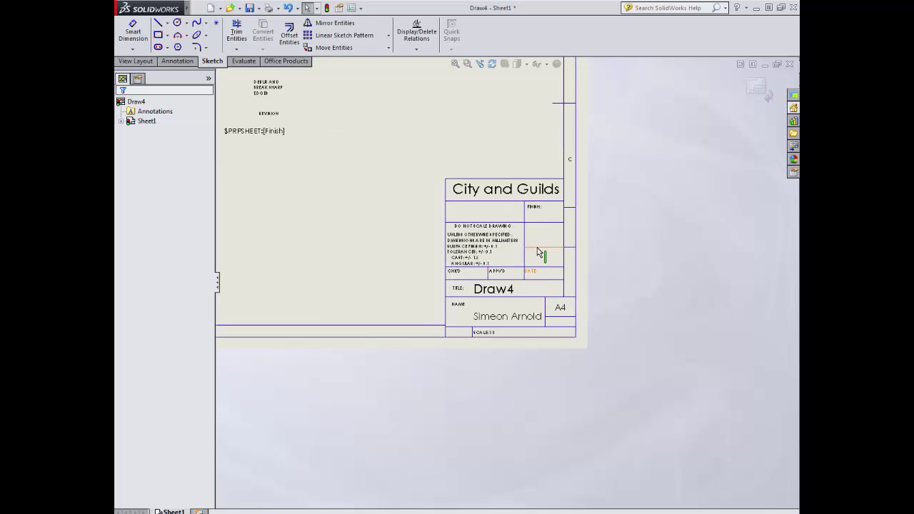
scroll(327, 204, up, 5)
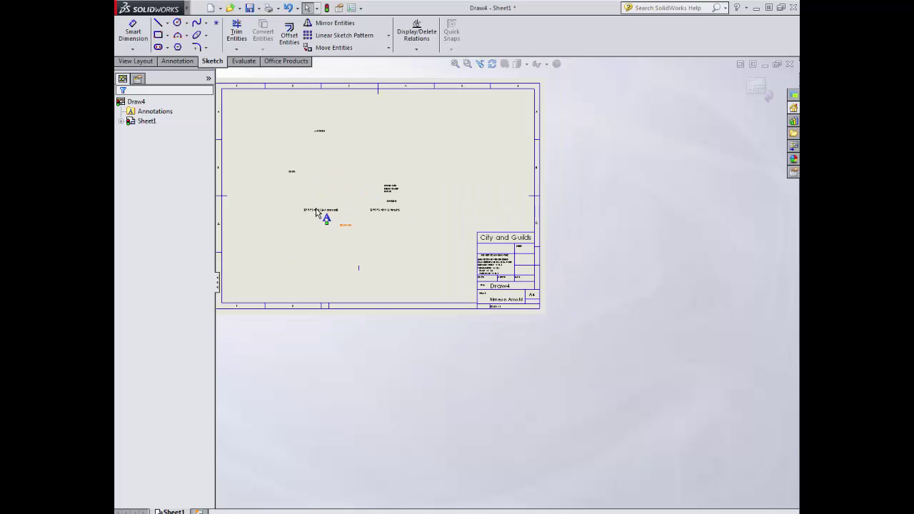
drag(325, 212, 537, 247)
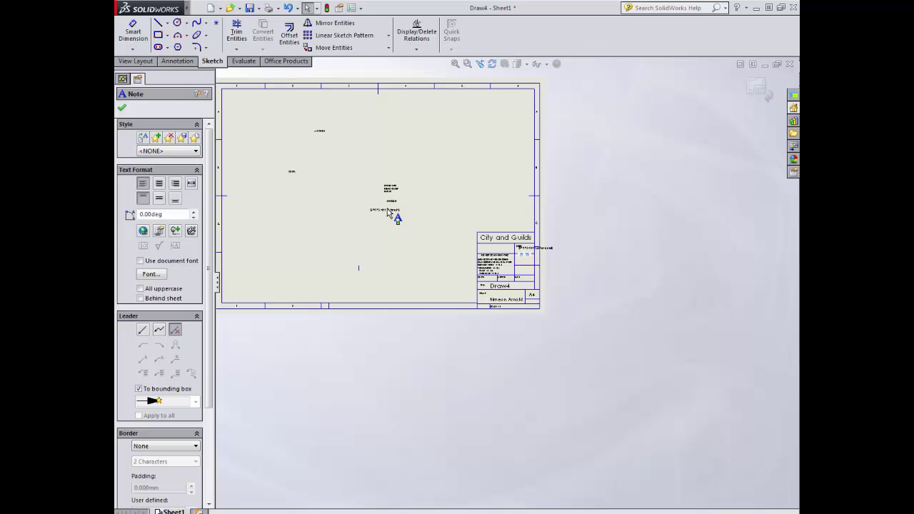
click(408, 215)
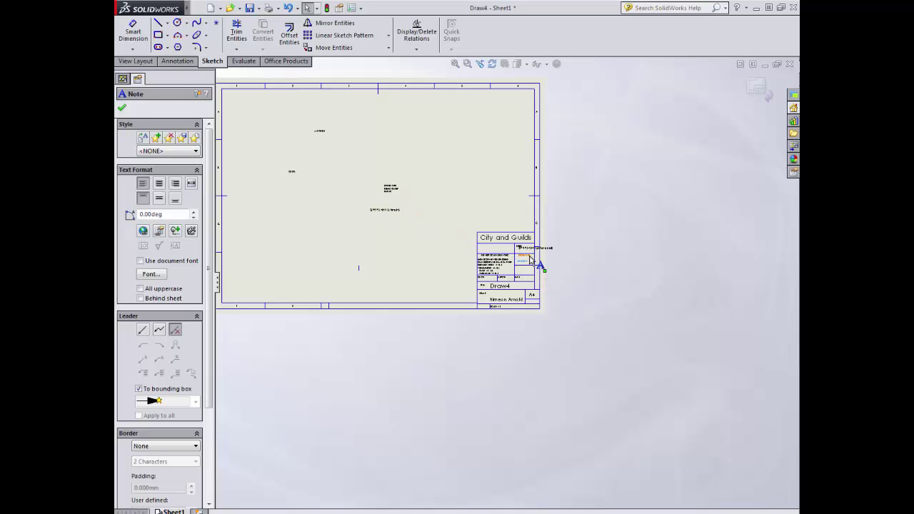